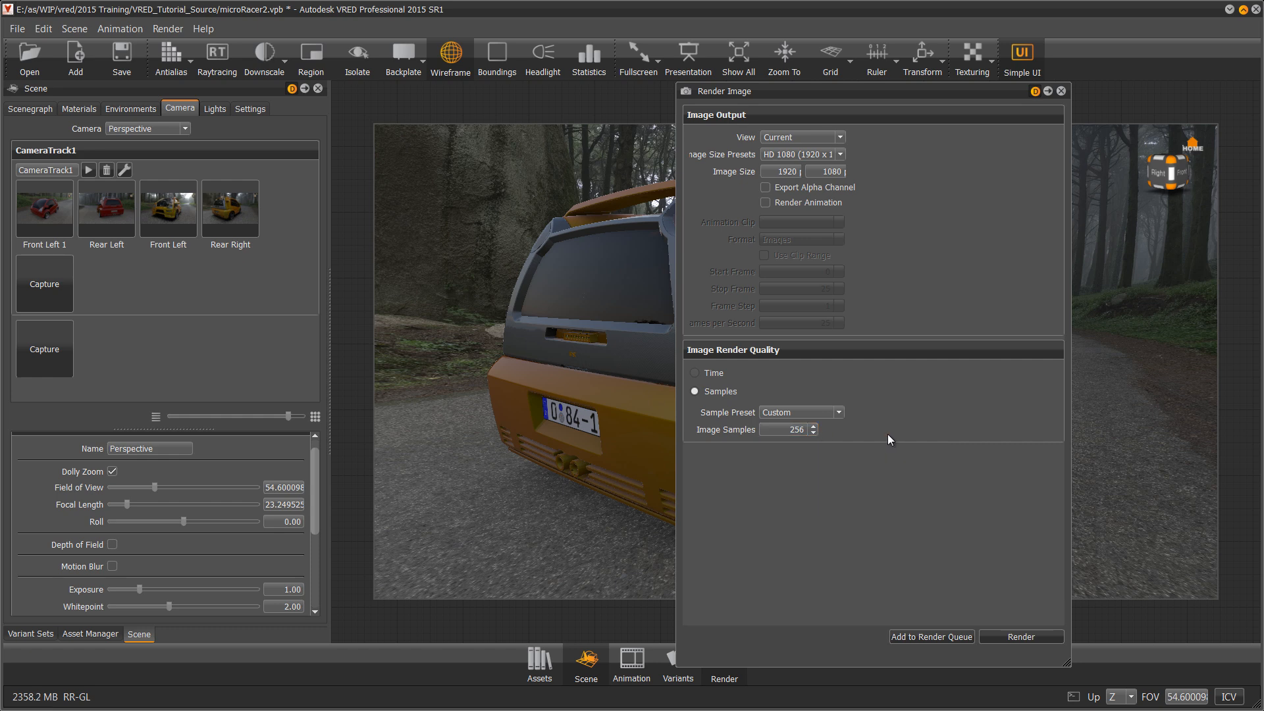
Step: Turn on raytracing and downscaling for the viewport, with the Render Image dialog moved clear of the car
drag(861, 91, 405, 103)
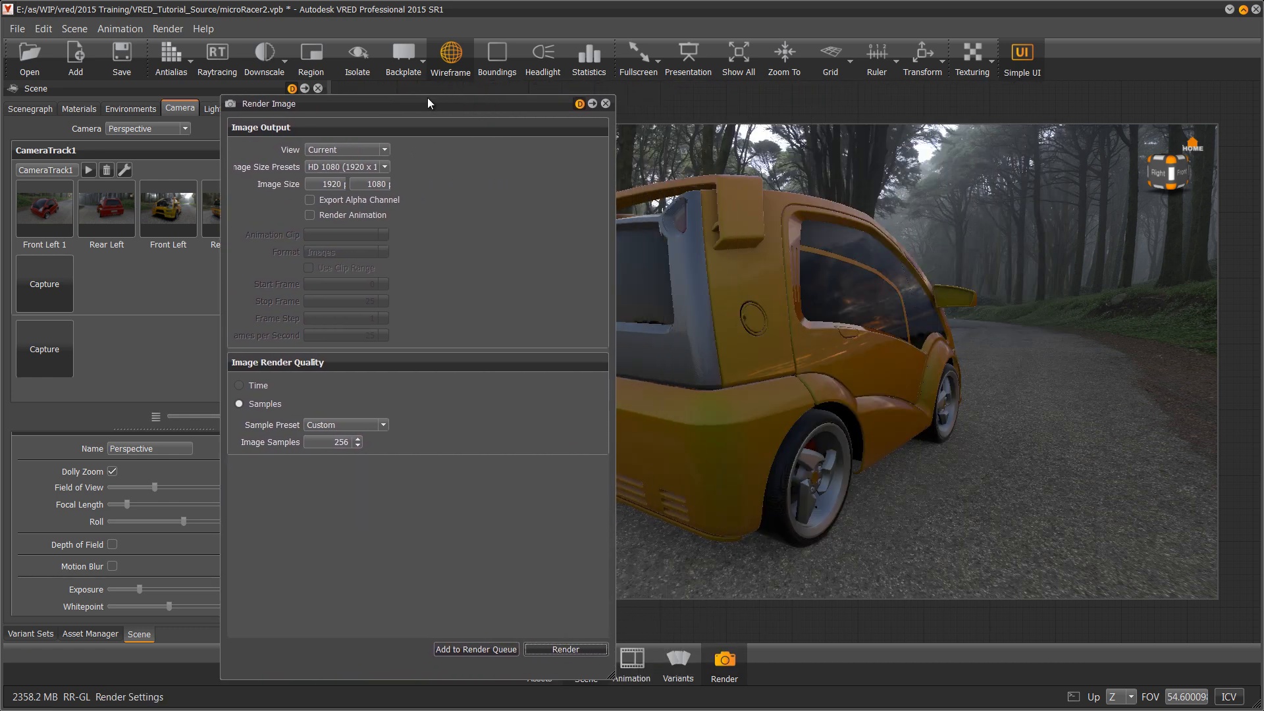
click(219, 58)
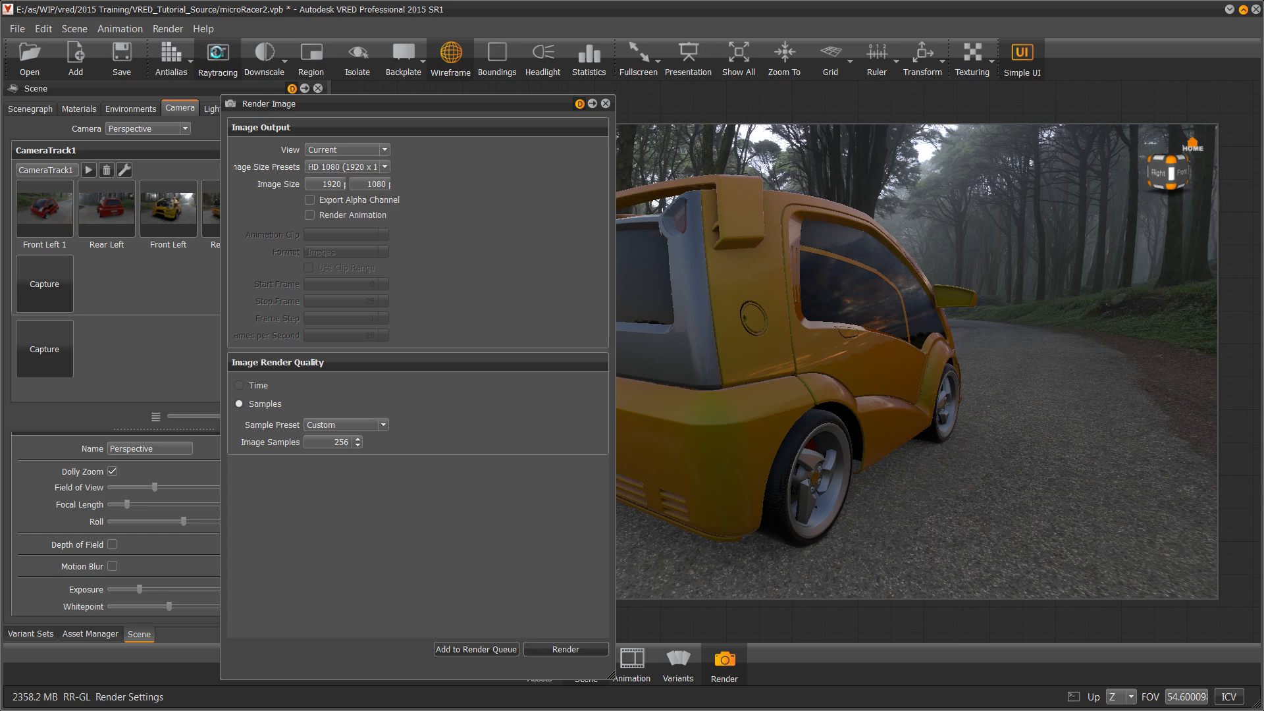
click(264, 55)
scroll(825, 345, up, 3)
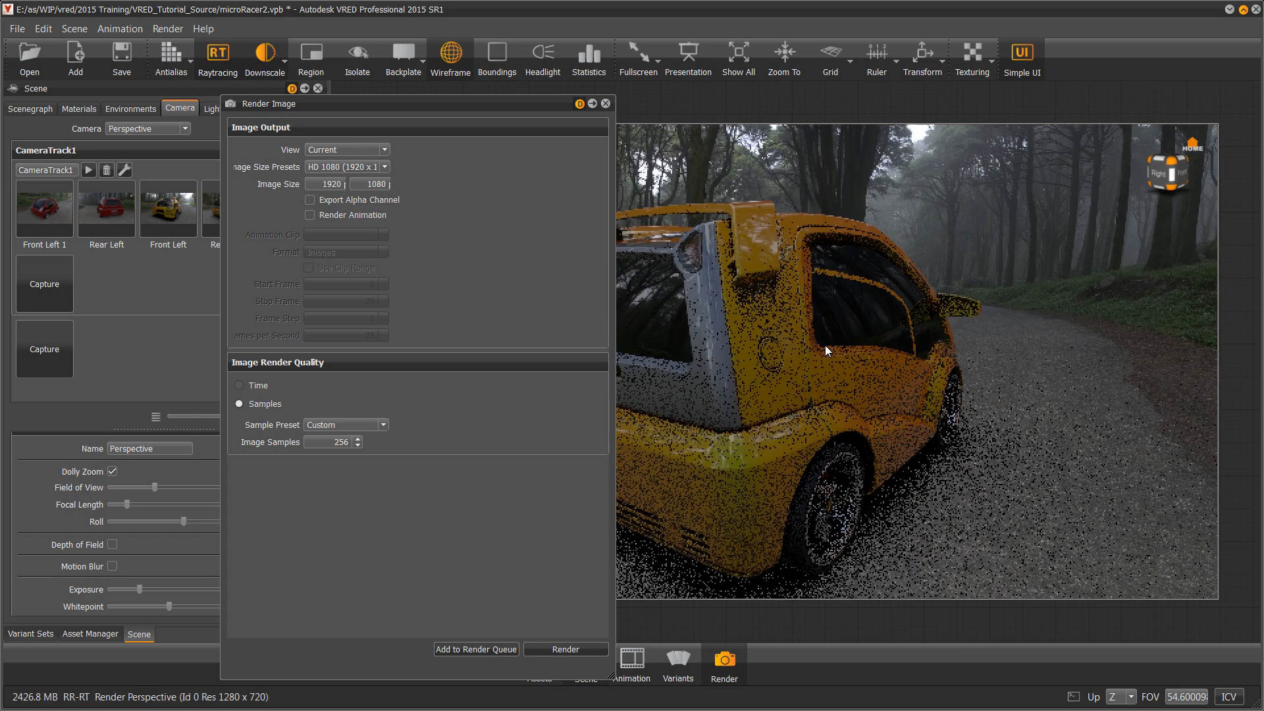
scroll(815, 340, up, 1)
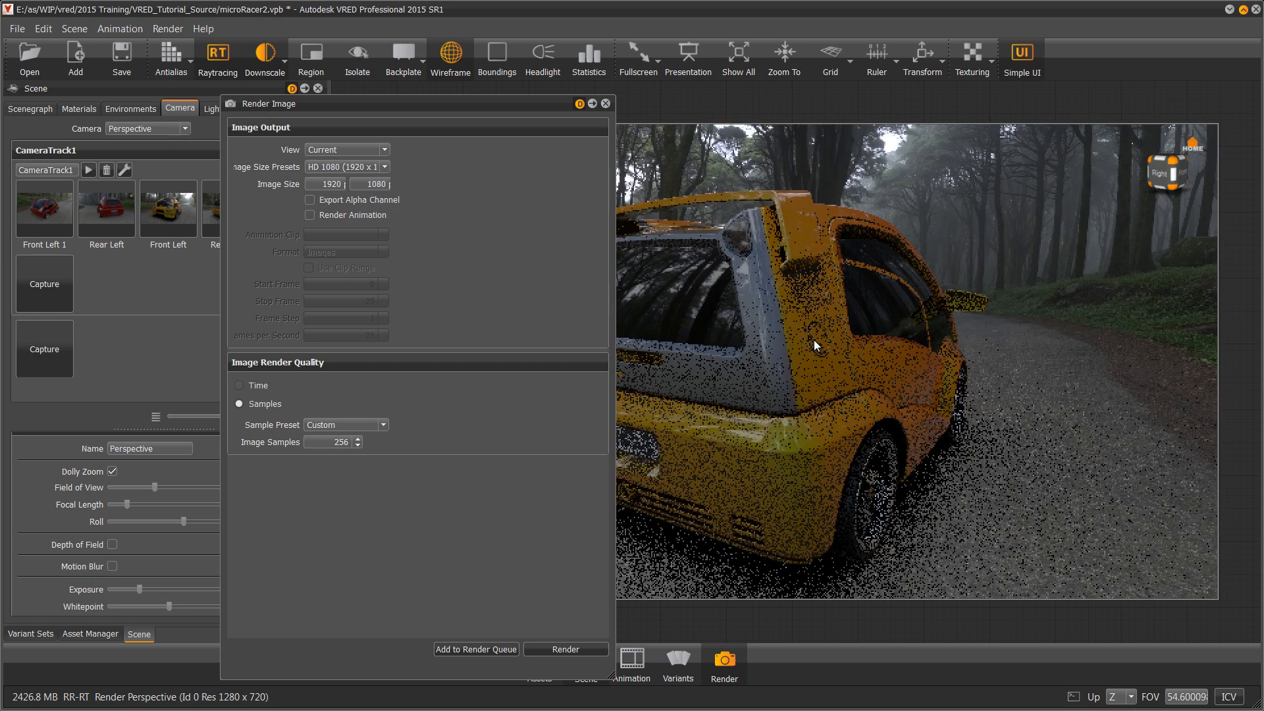
Step: Base the image render quality on a time of 1 minute 30 seconds and activate the Front Left viewpoint
click(59, 215)
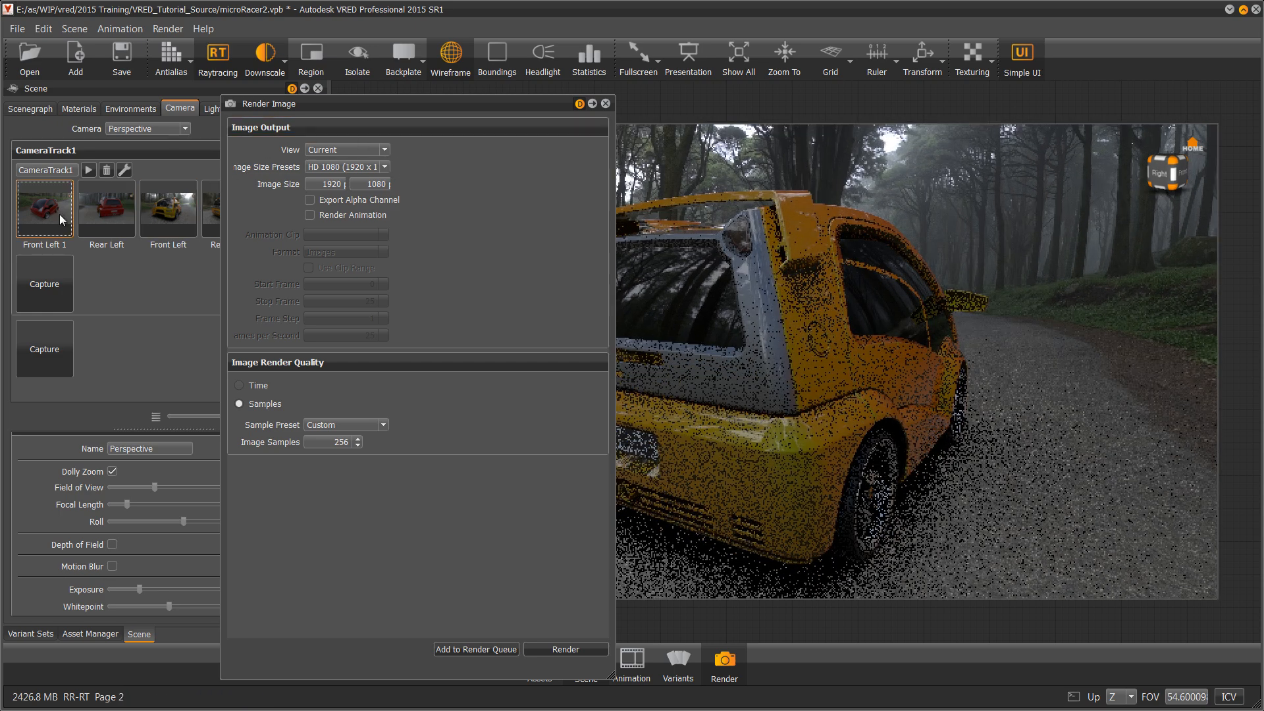
click(241, 387)
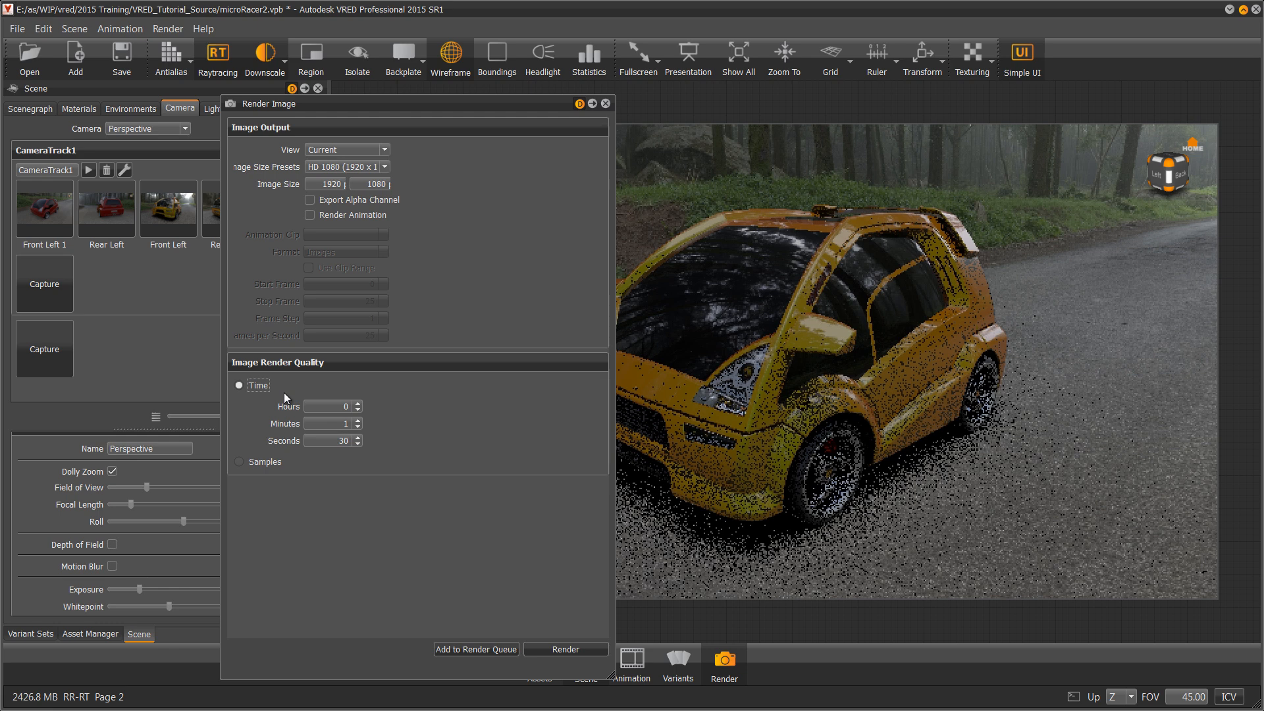
click(169, 218)
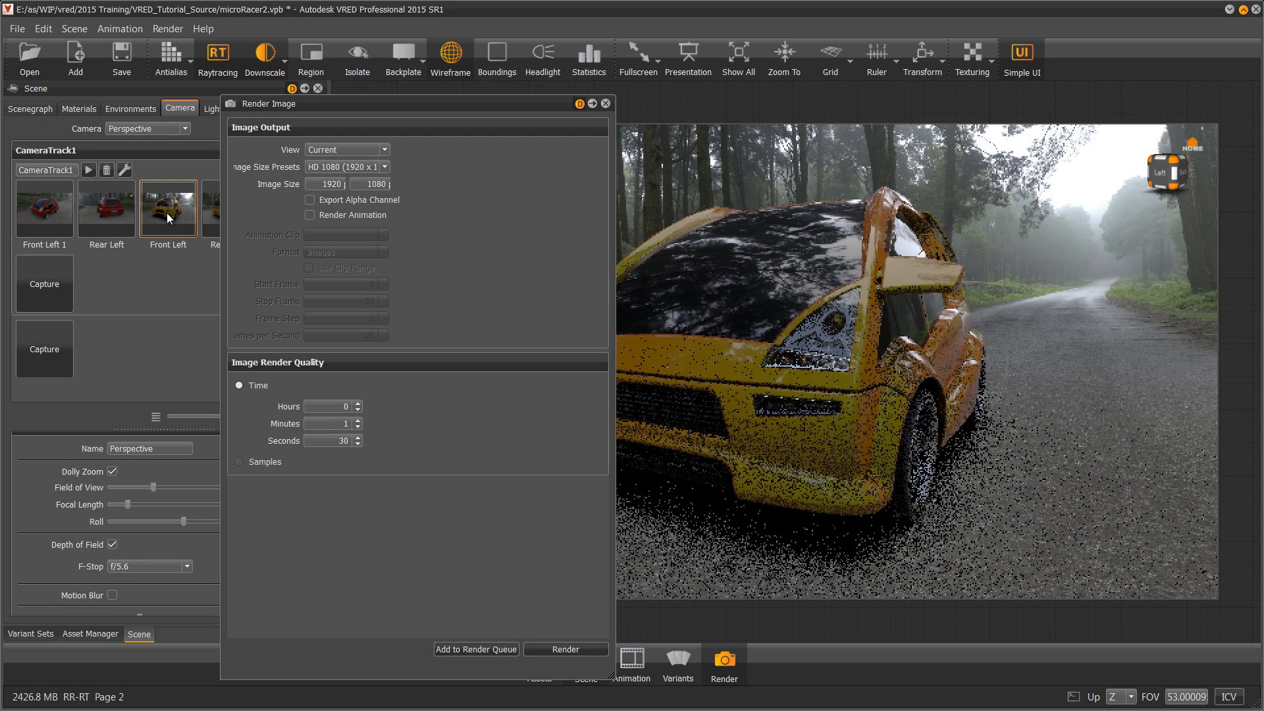
drag(343, 423, 404, 465)
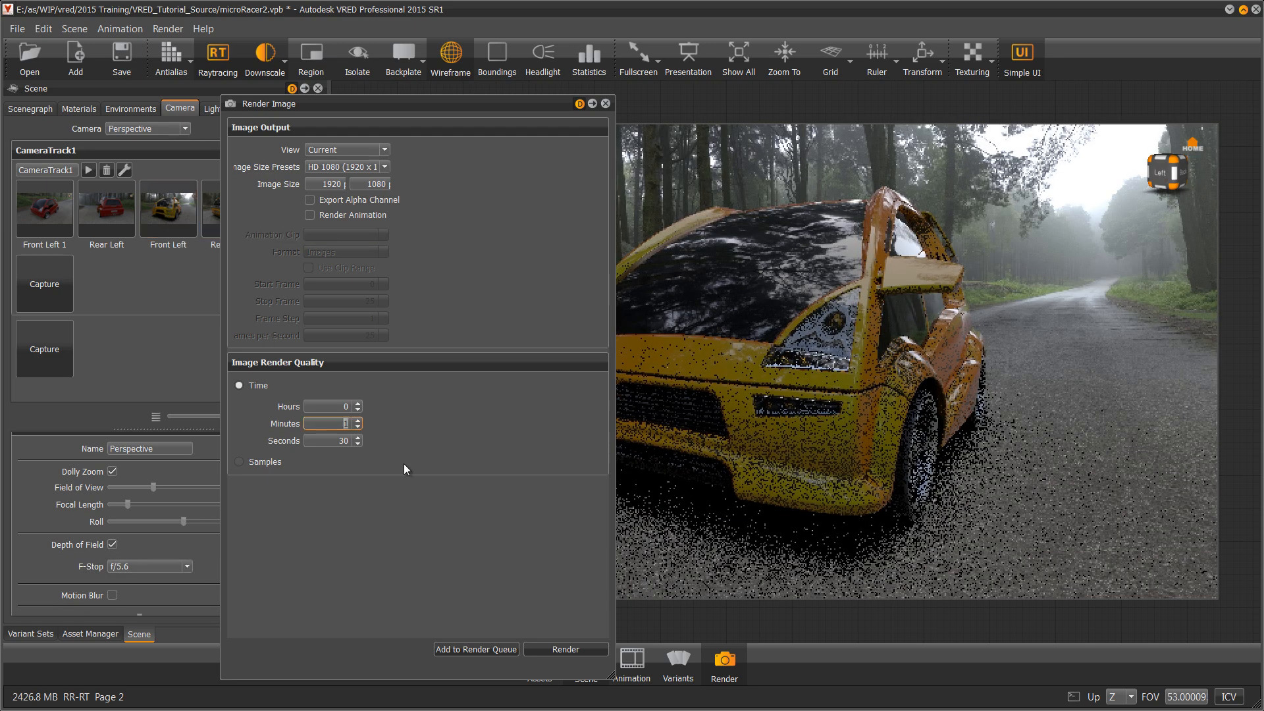
Step: Render the raytraced Front Left view to FrontLeft-90sec.png
click(558, 649)
text(FrontLeft-)
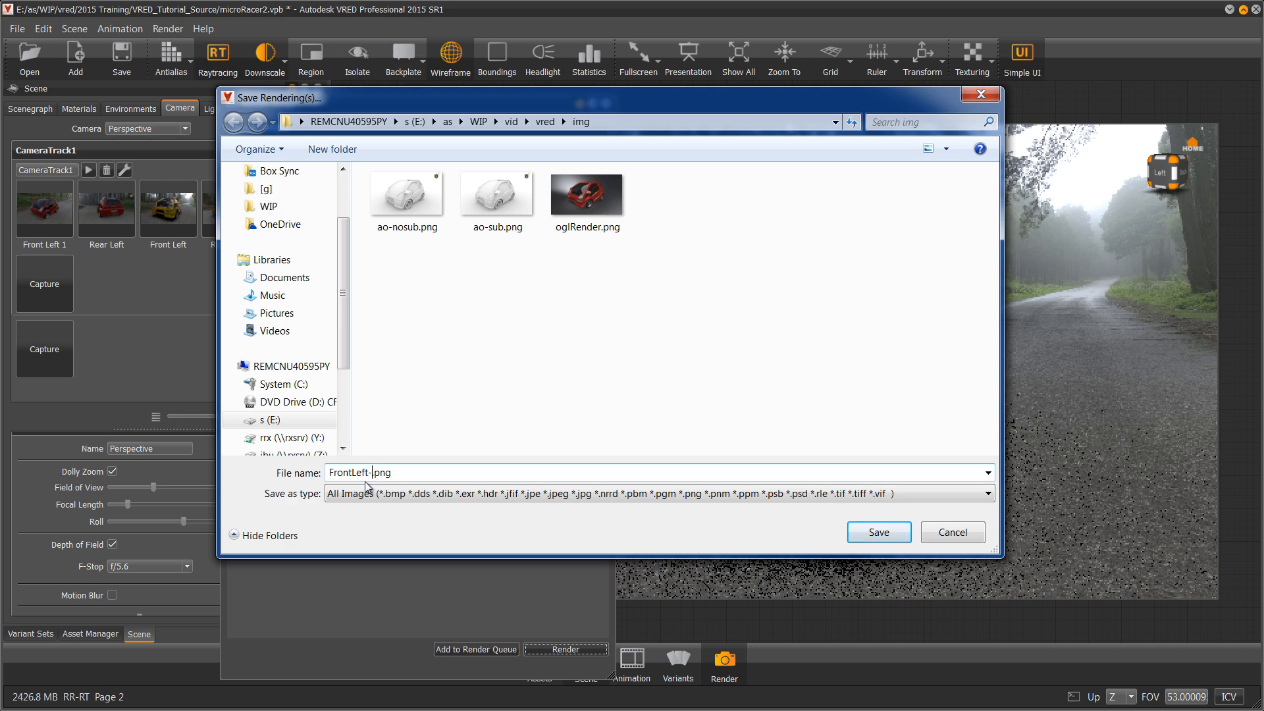
text(90sec)
key(Return)
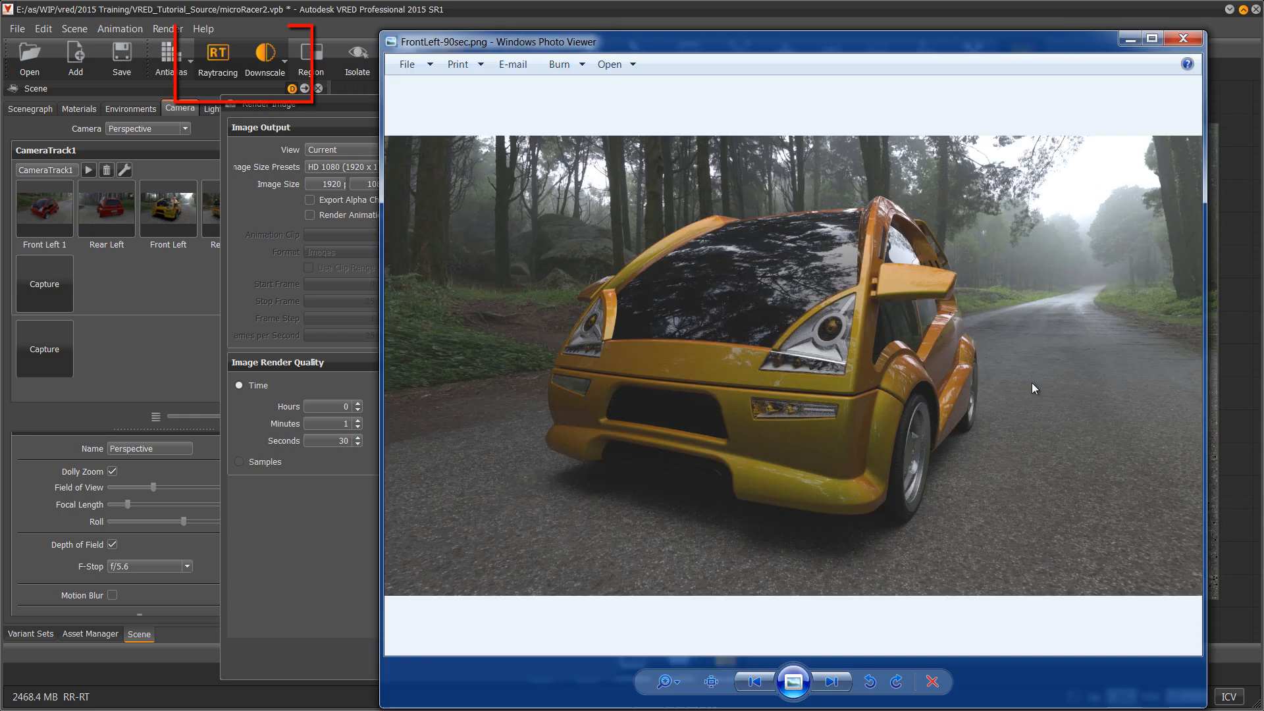
Step: Turn off raytracing and downscaling, and render the Front Left view to FrontLeft-90sec-ogl.png
click(212, 58)
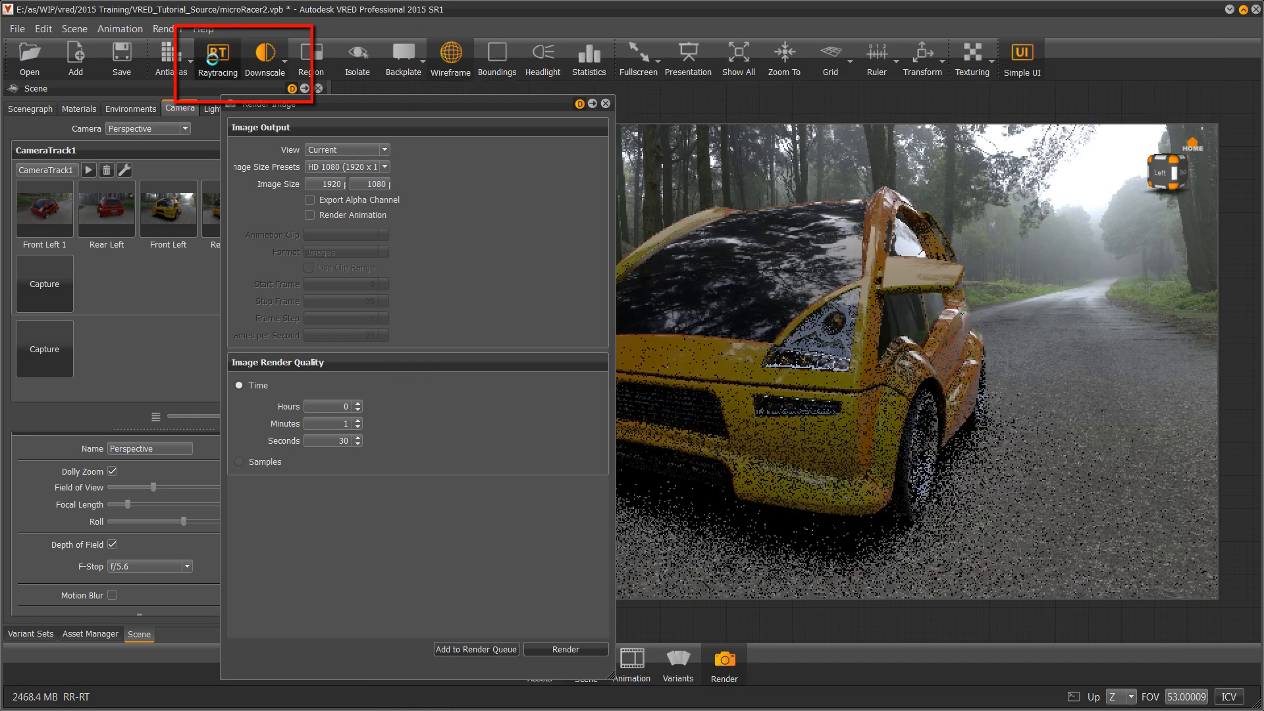
click(212, 59)
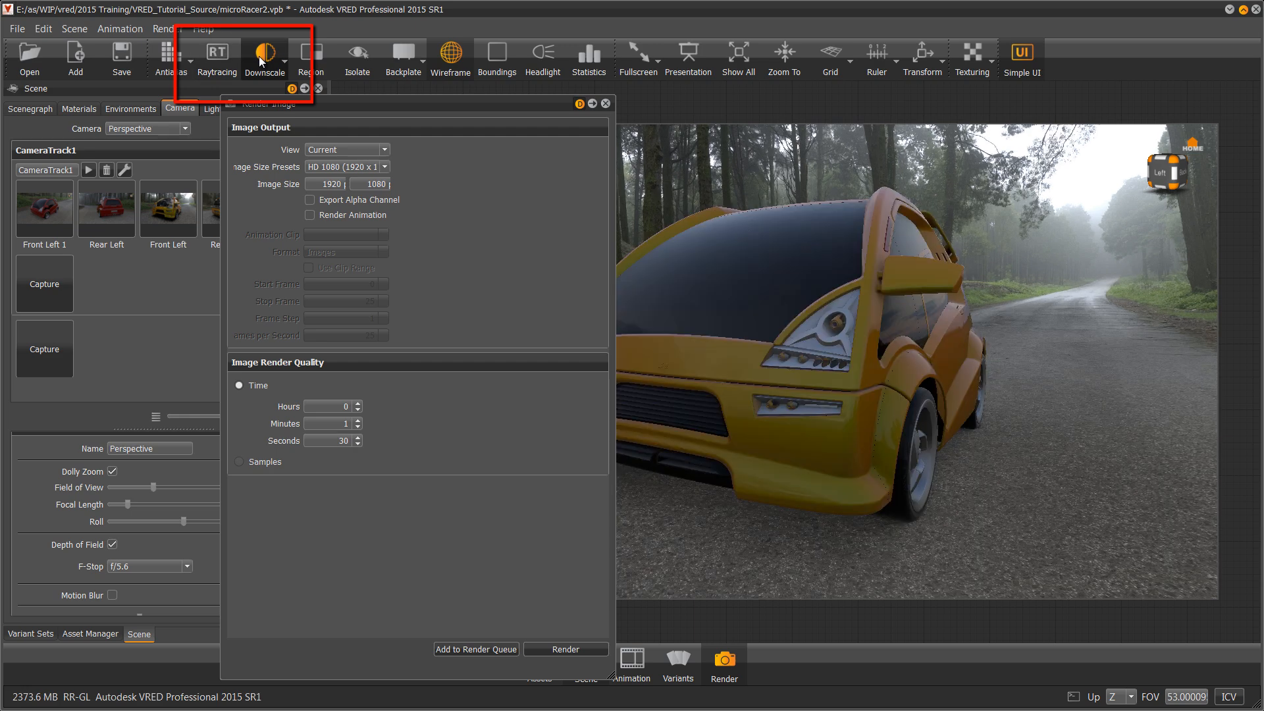
click(559, 650)
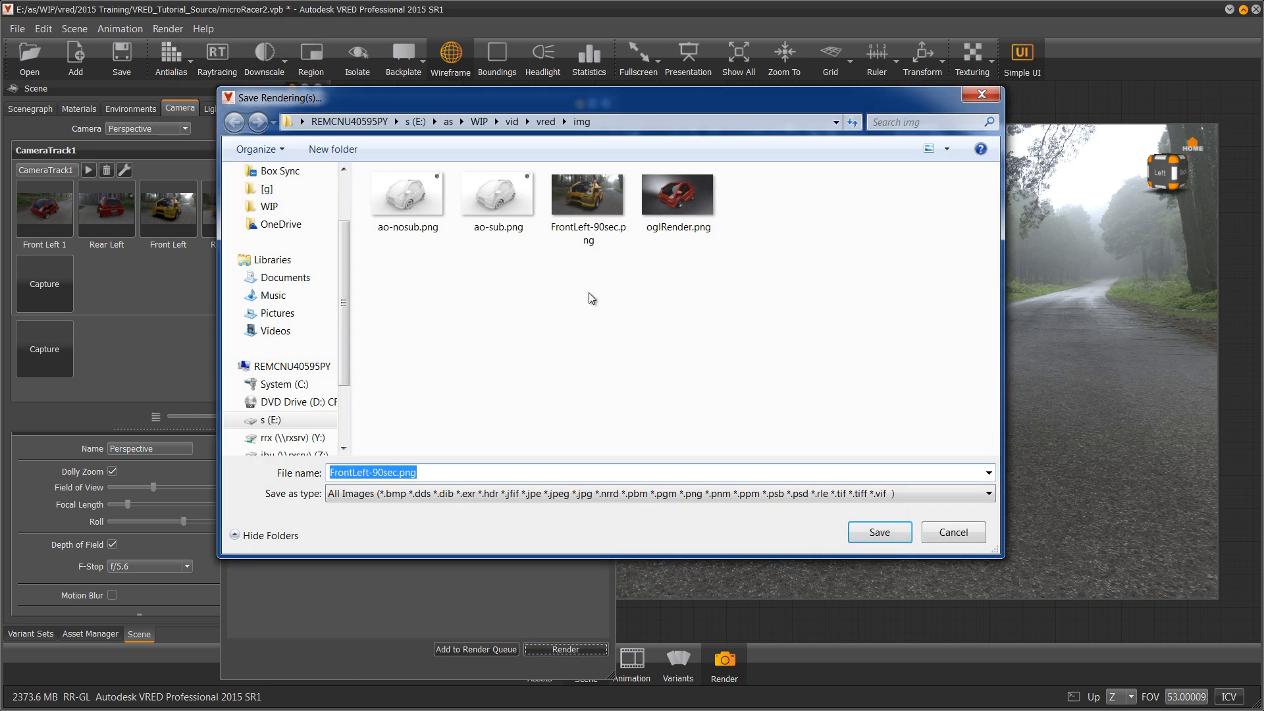
click(398, 473)
text(-ogl)
key(Return)
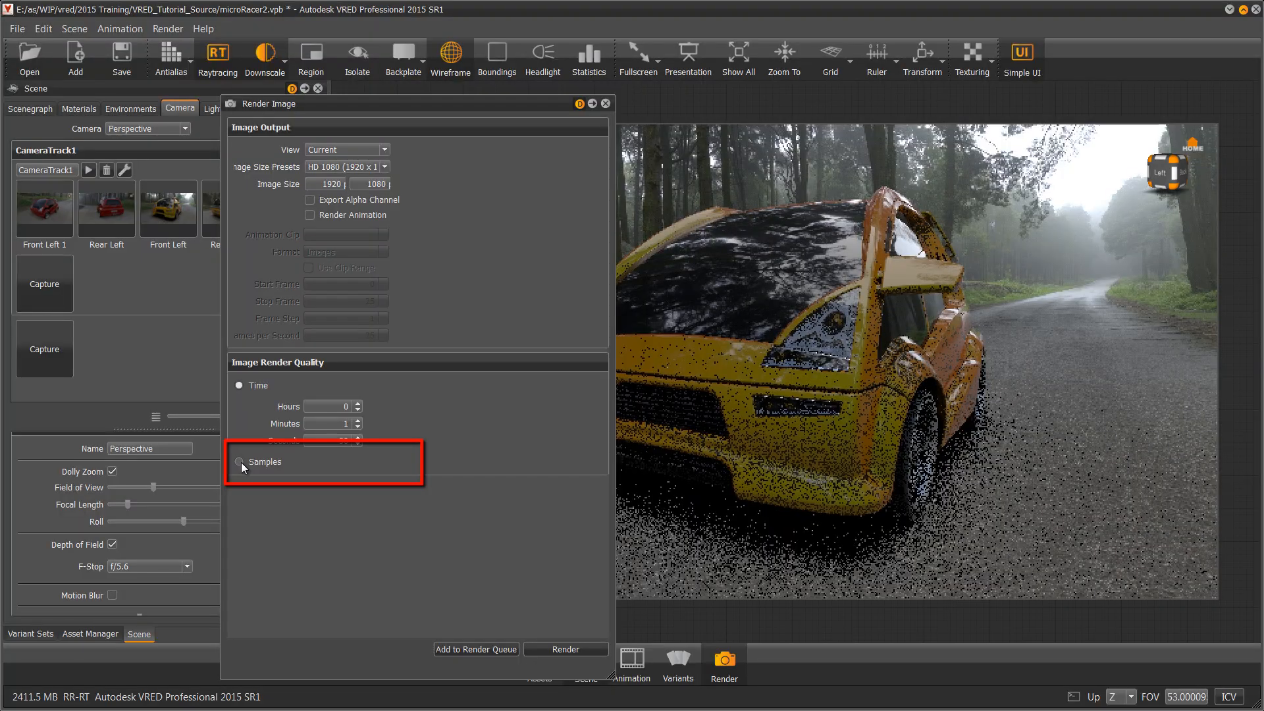
Step: Base the image render quality on samples, using the Production preset with 512 image samples
click(239, 462)
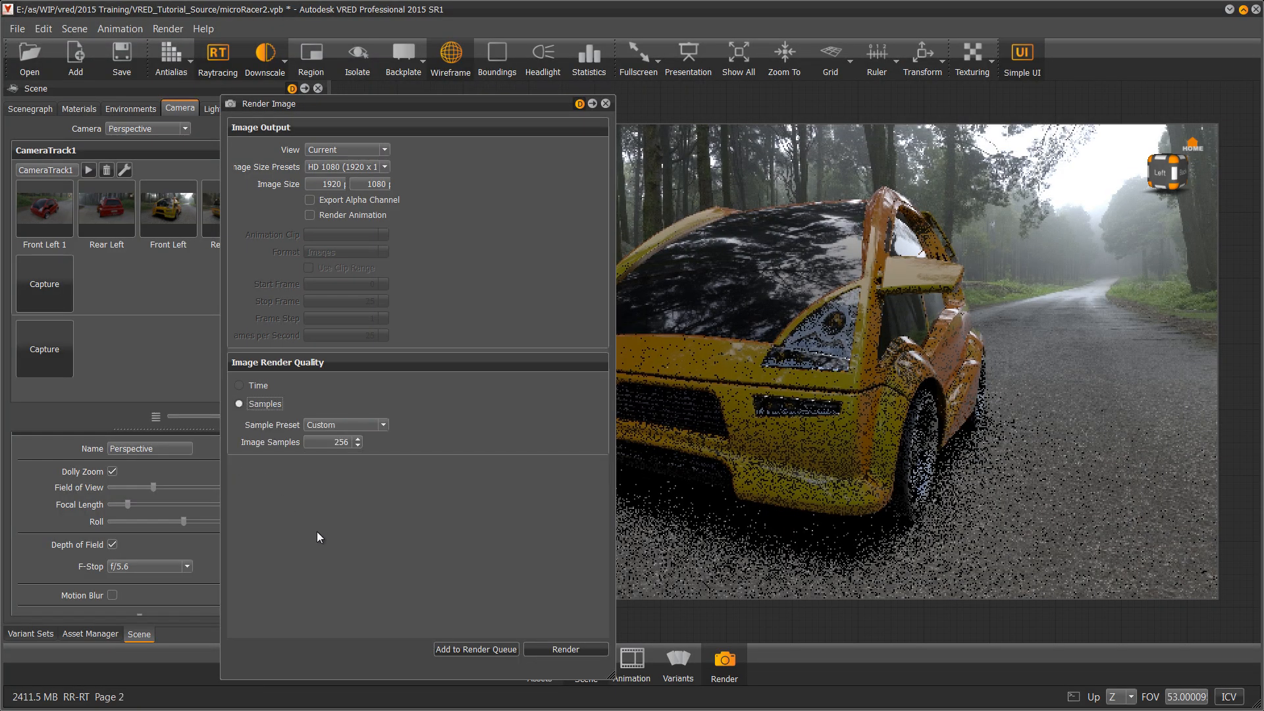
click(383, 425)
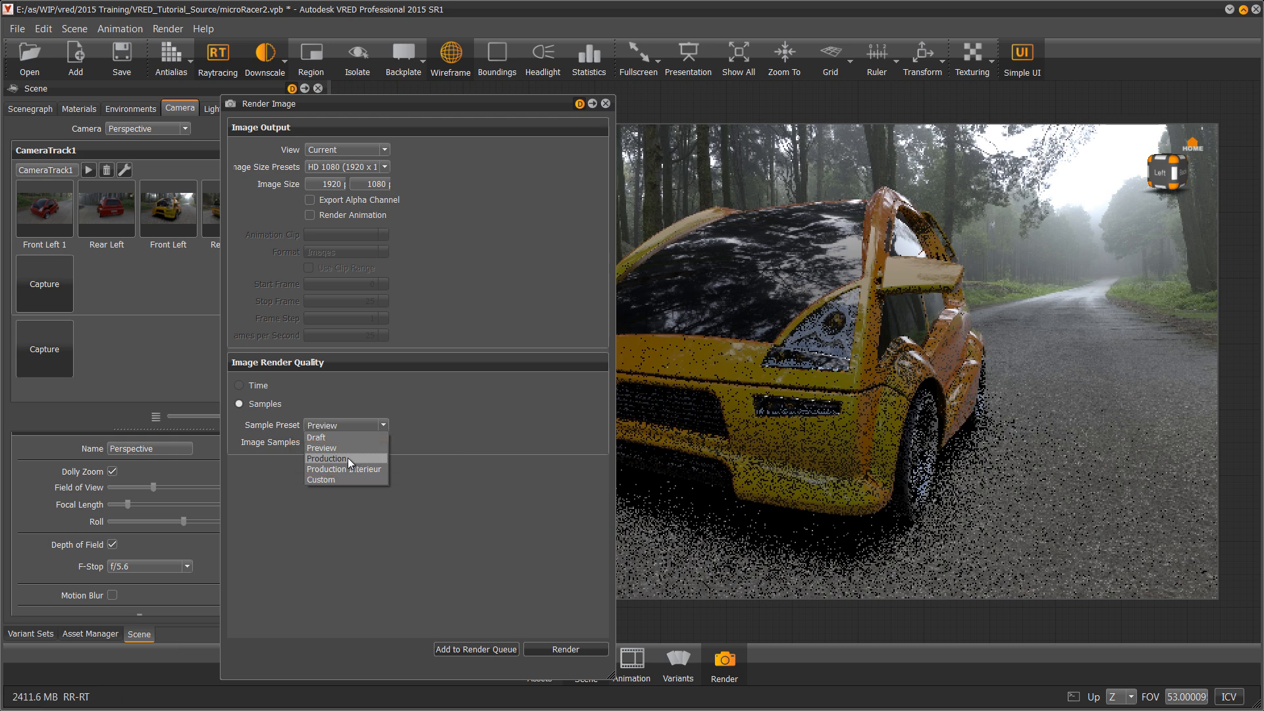
click(348, 458)
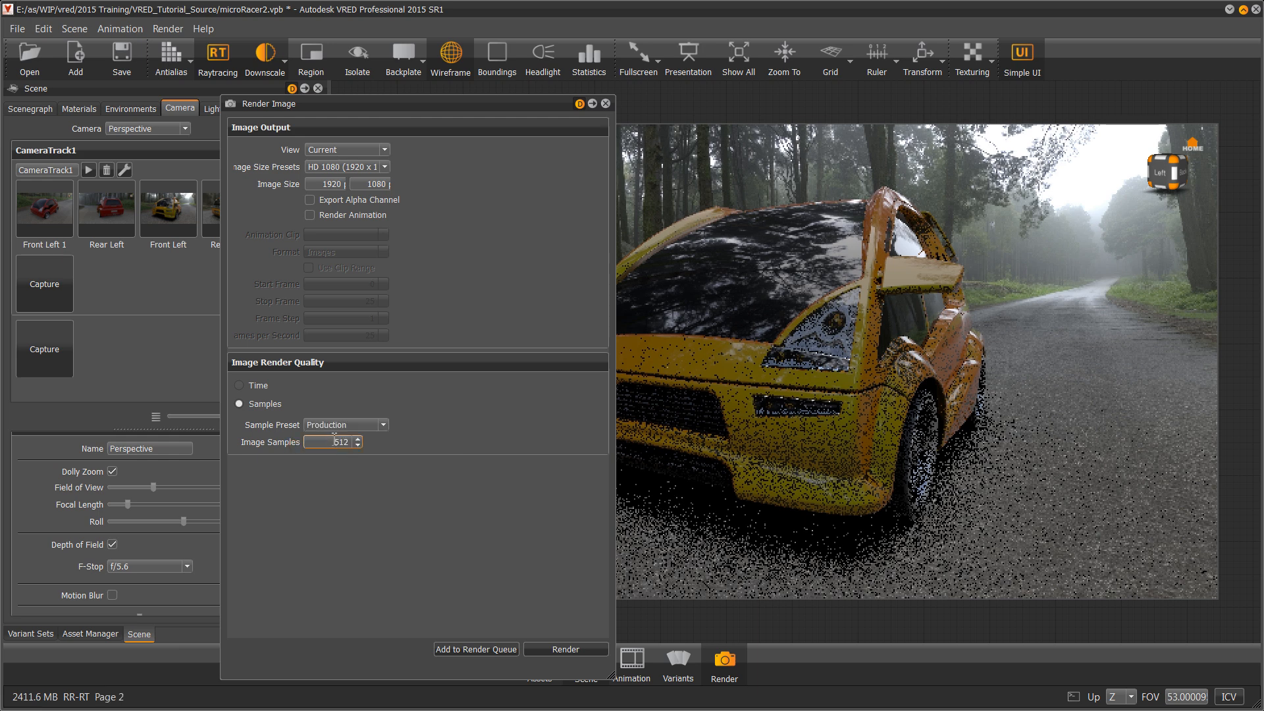
click(349, 443)
click(385, 426)
click(367, 477)
click(384, 426)
click(335, 478)
Step: Add the Front Left view to the render queue as rq-FrontLeft-90sec-orange-forest.png
click(461, 649)
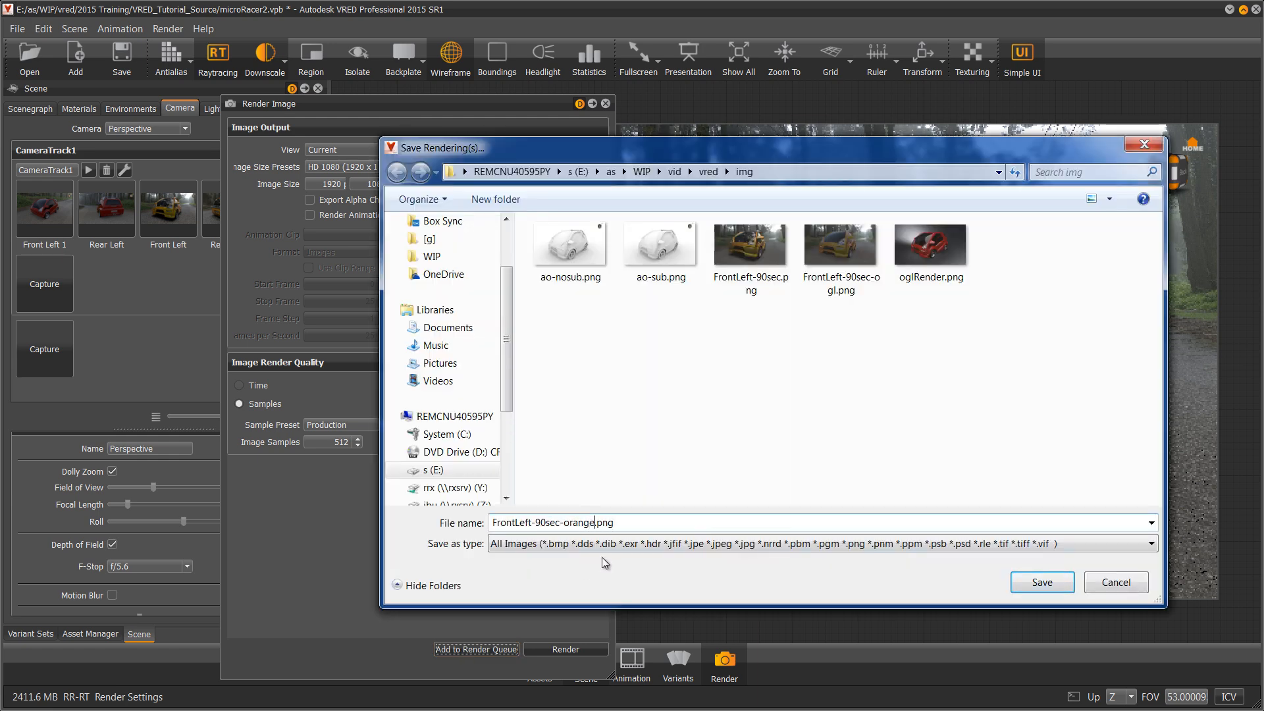
text(ange)
key(Home)
text(rq-)
key(End)
key(Left)
key(Left)
key(Left)
key(Left)
text(-forest)
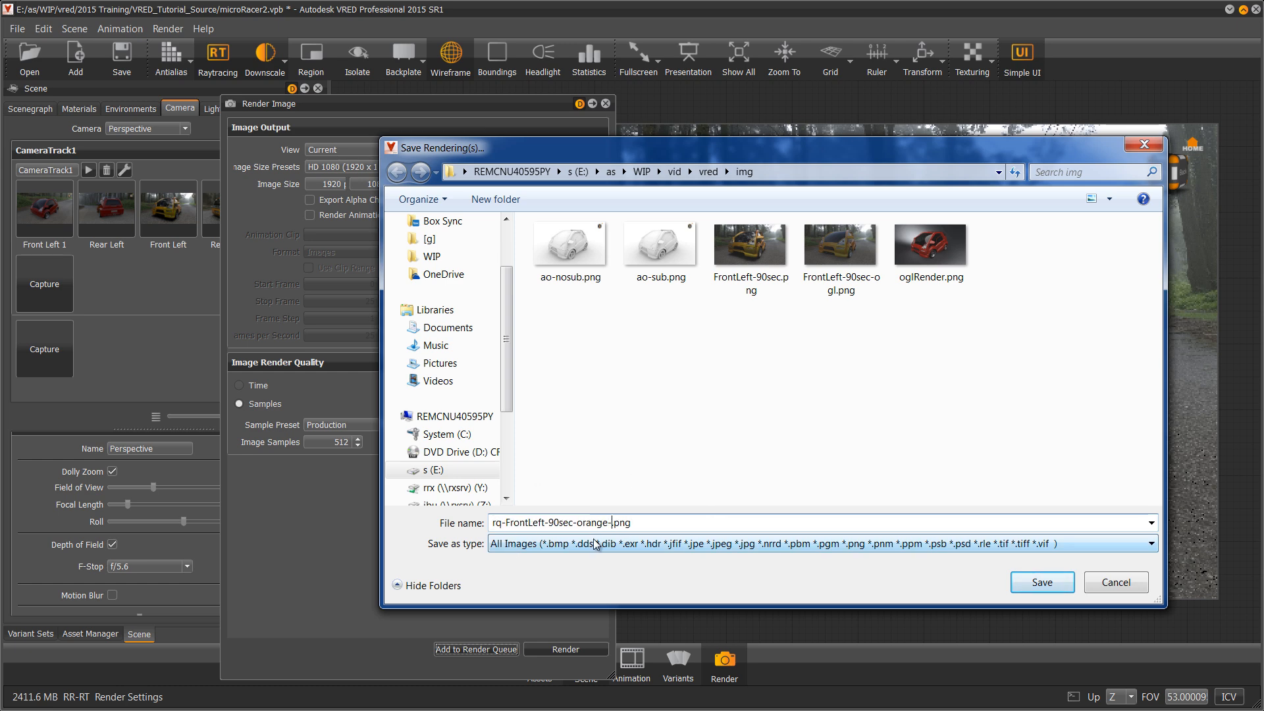
key(Return)
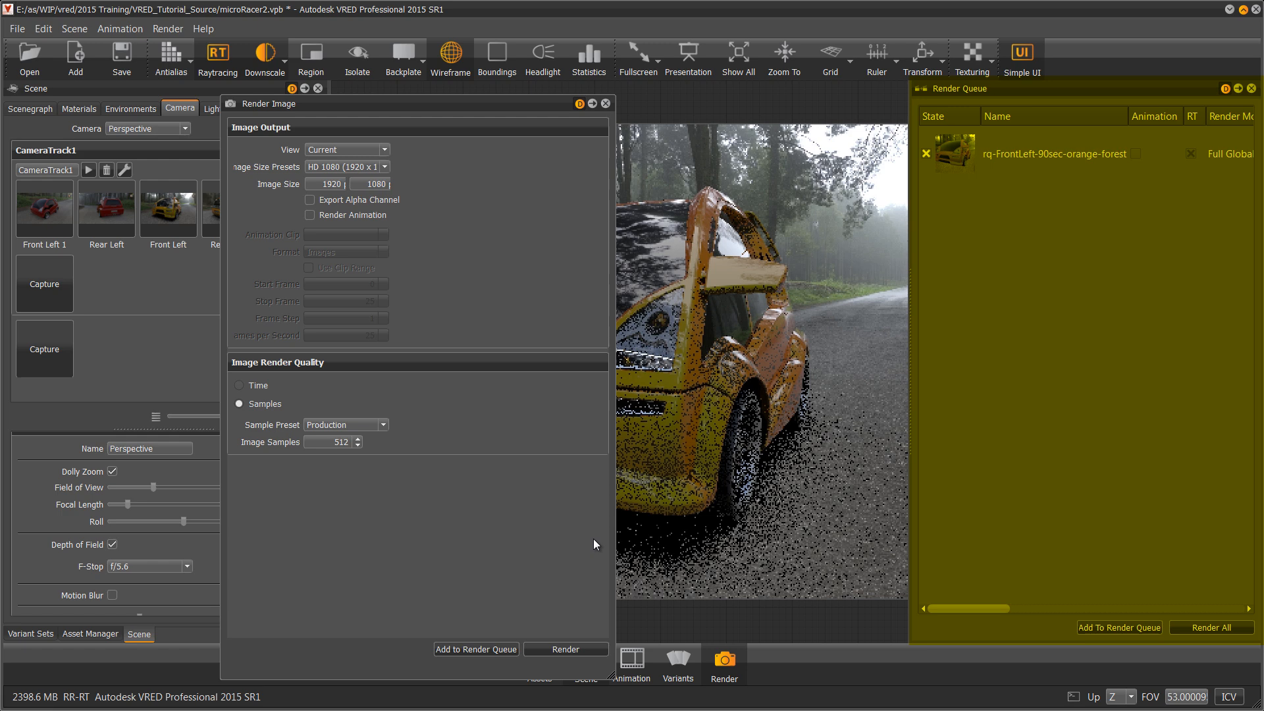
Step: Close the Render Image dialog and queue the Front Left 1 viewpoint for rendering as rq-FrontLeft1-90sec-orange-forest.png
click(606, 103)
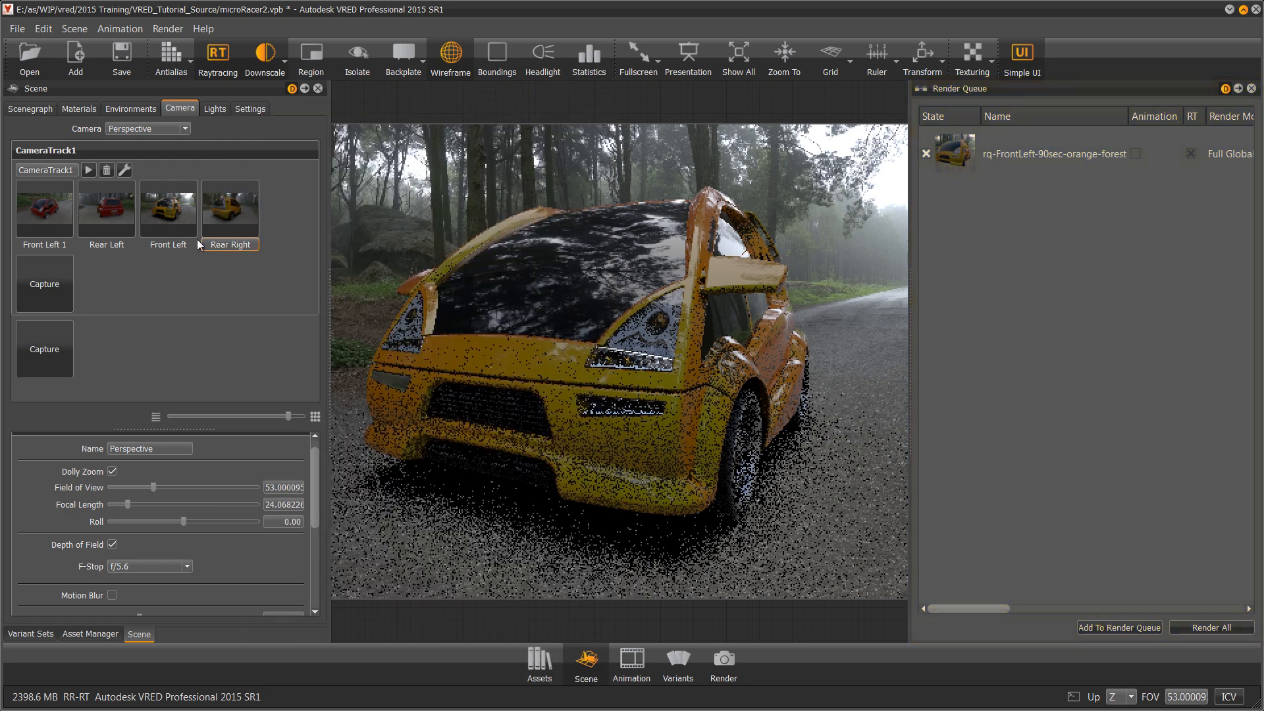
click(55, 208)
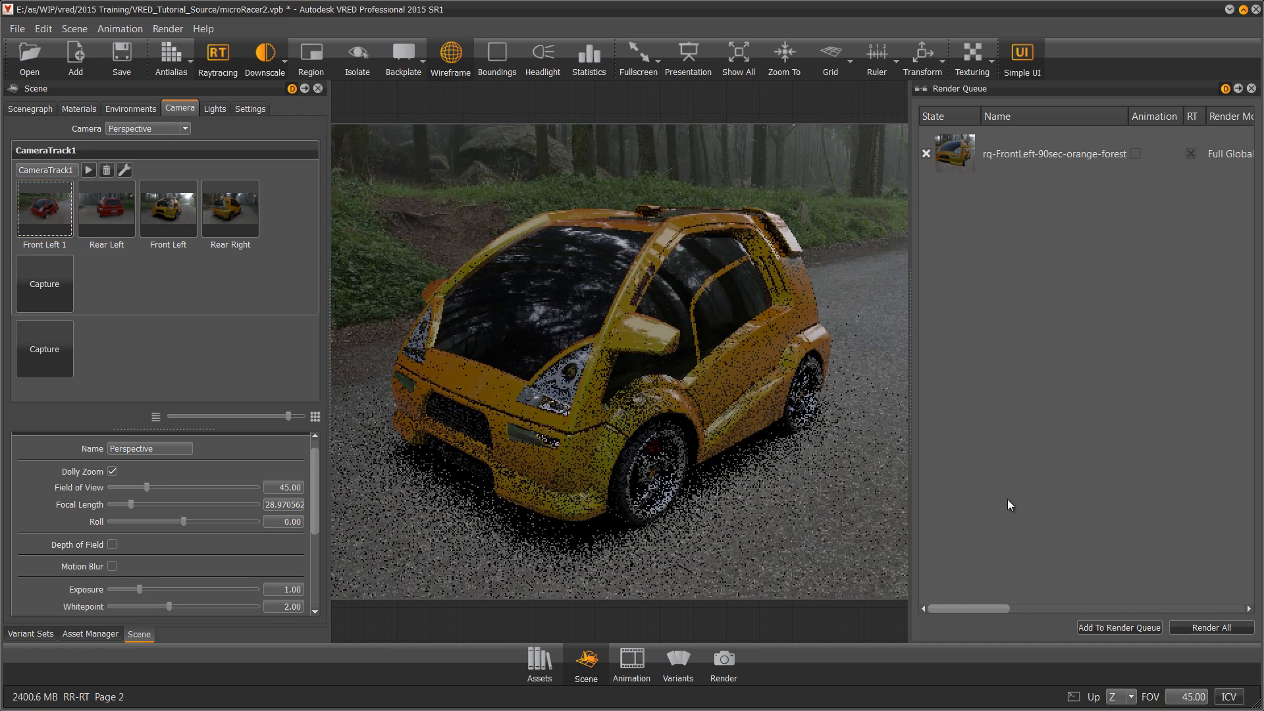
click(1119, 628)
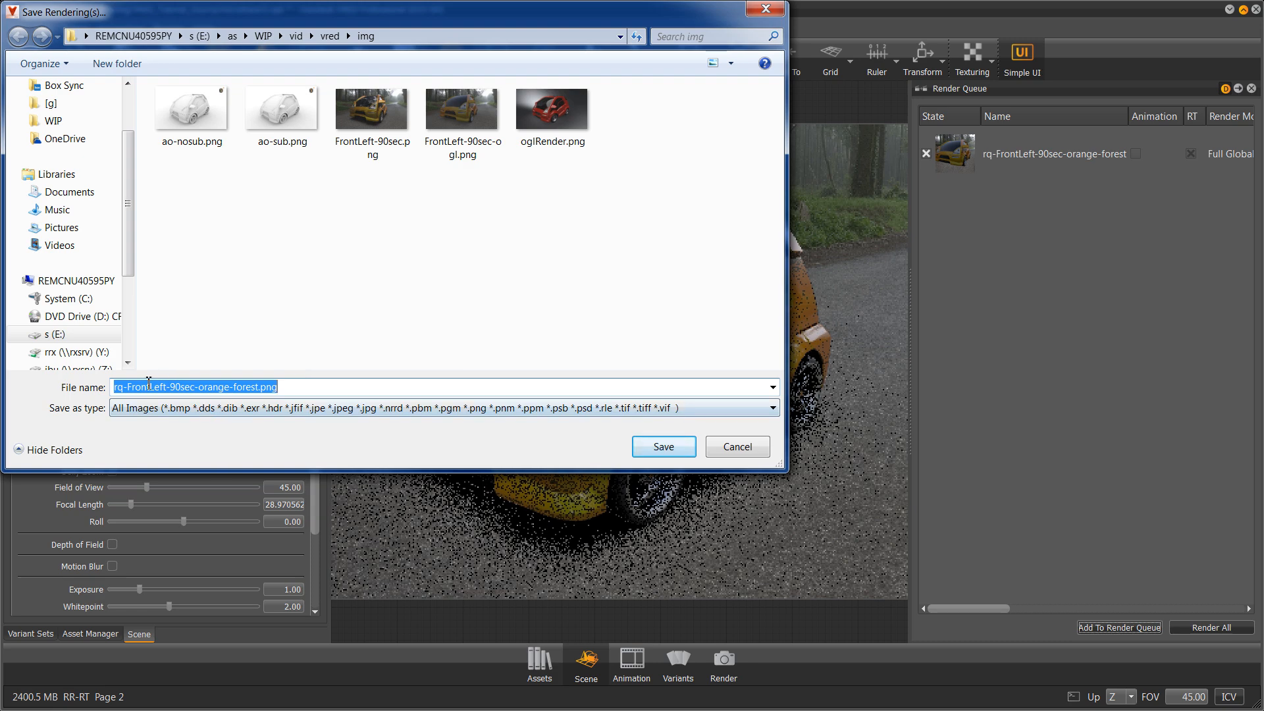
click(658, 447)
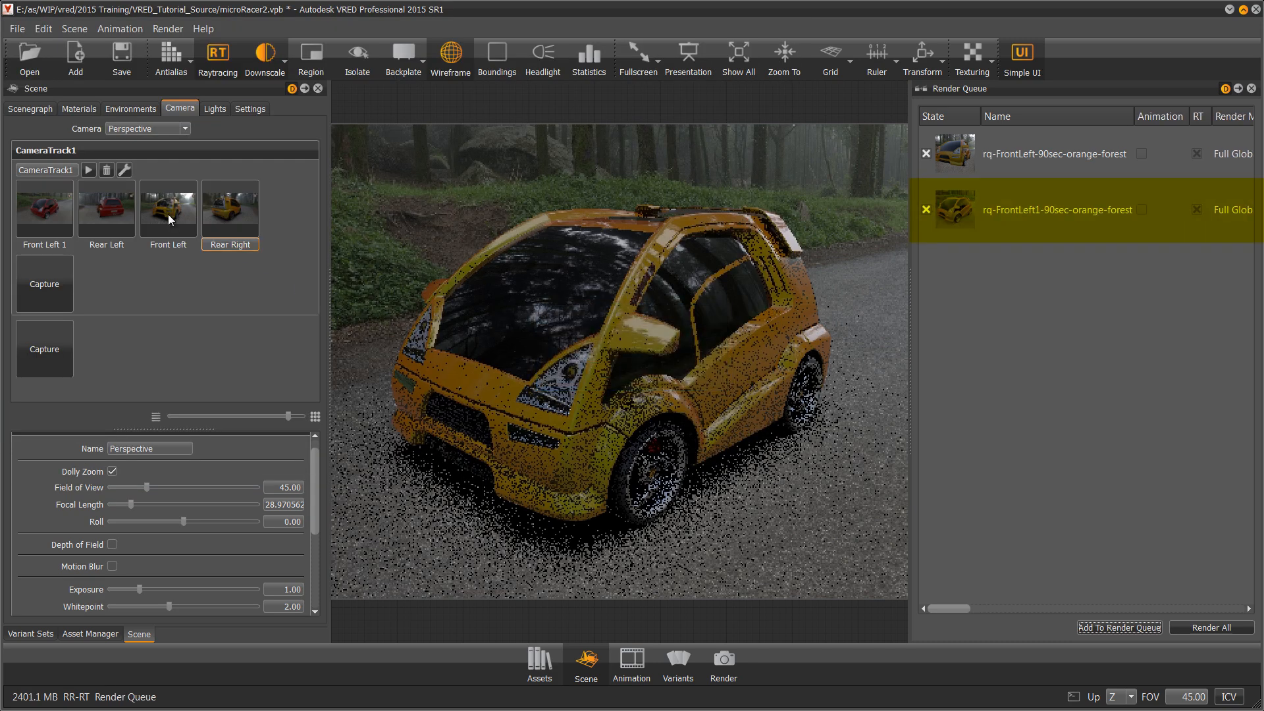
Step: Activate the Rear Right viewpoint and add it to the render queue as rq-RearRight-90sec-orange-forest.png
click(113, 209)
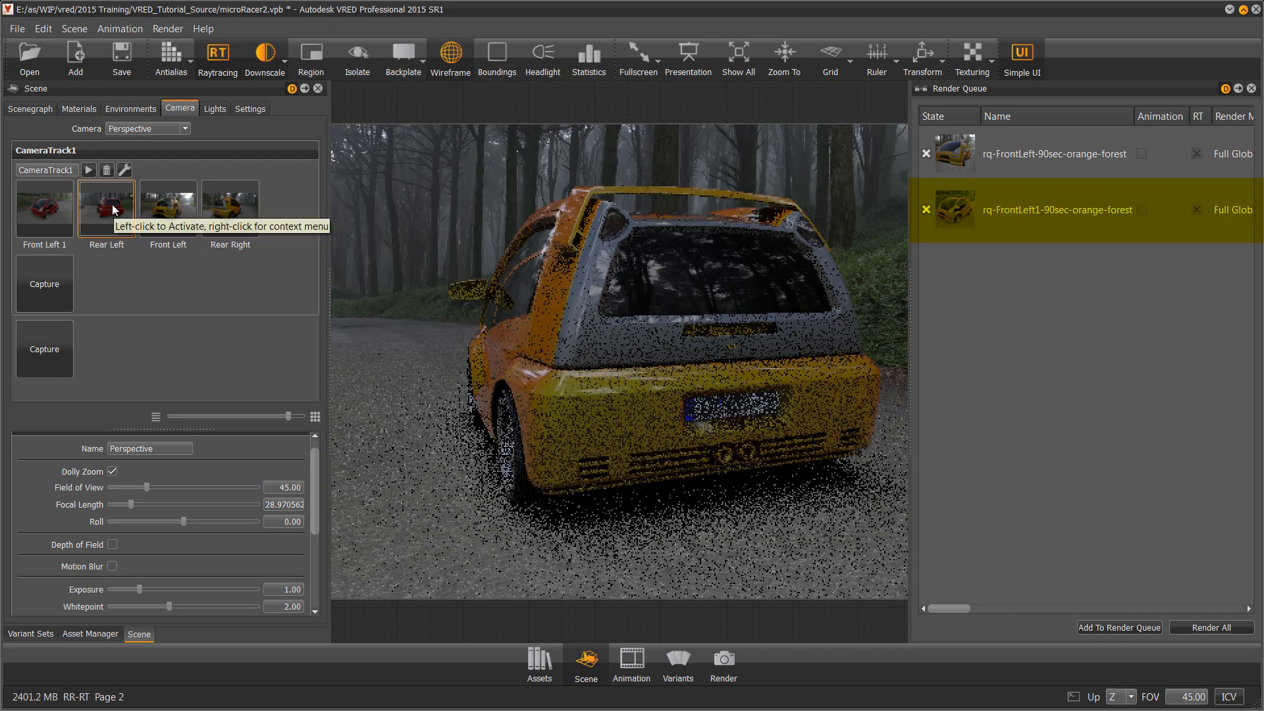
click(236, 212)
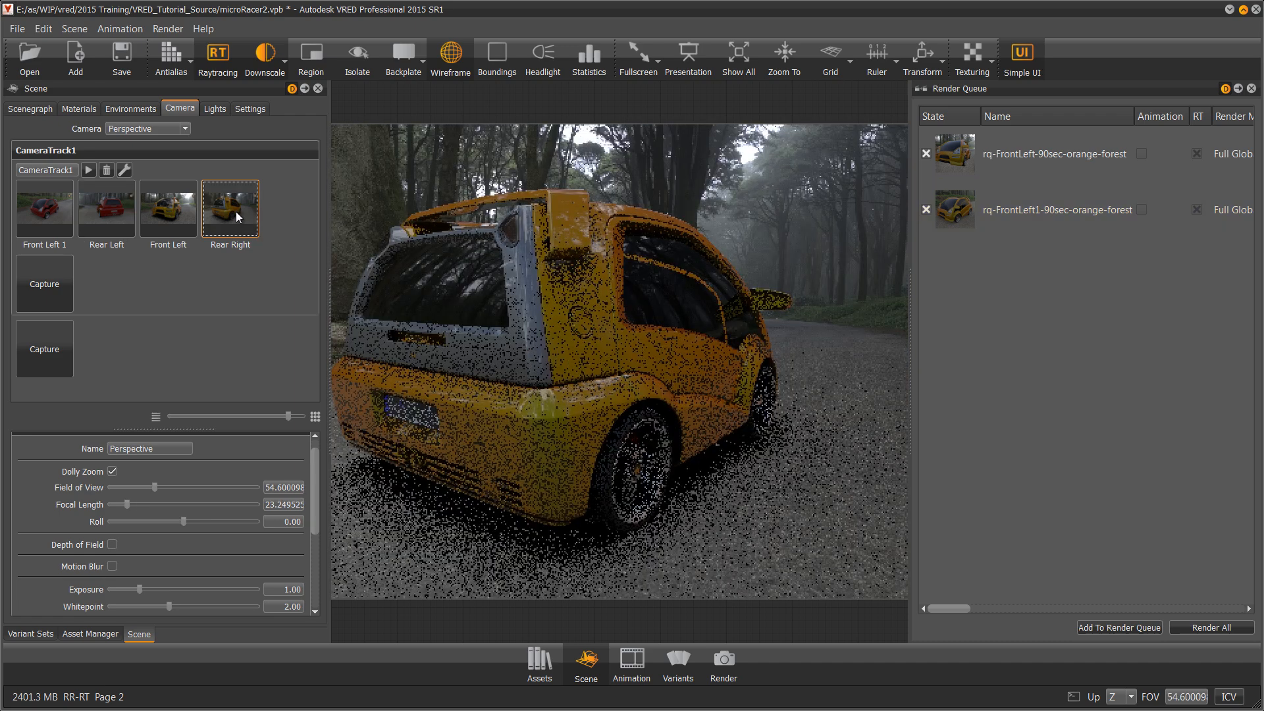
click(1104, 625)
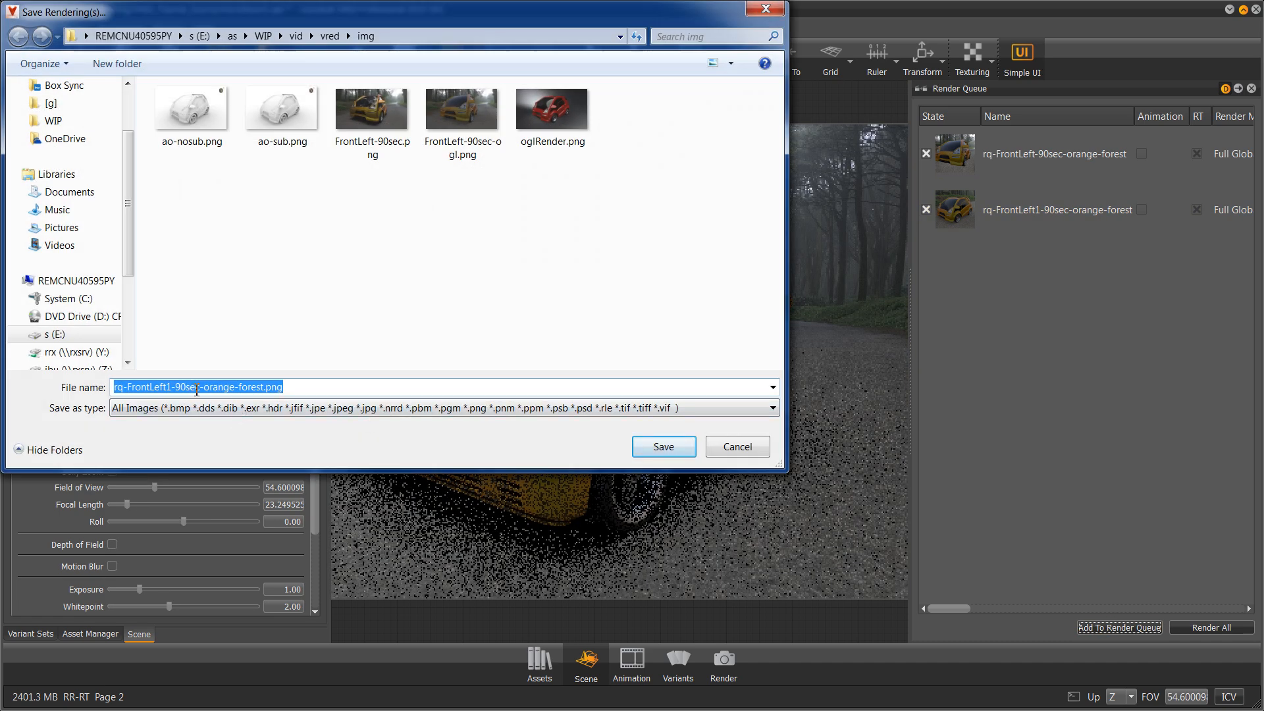
drag(171, 388, 128, 387)
text(RearRight)
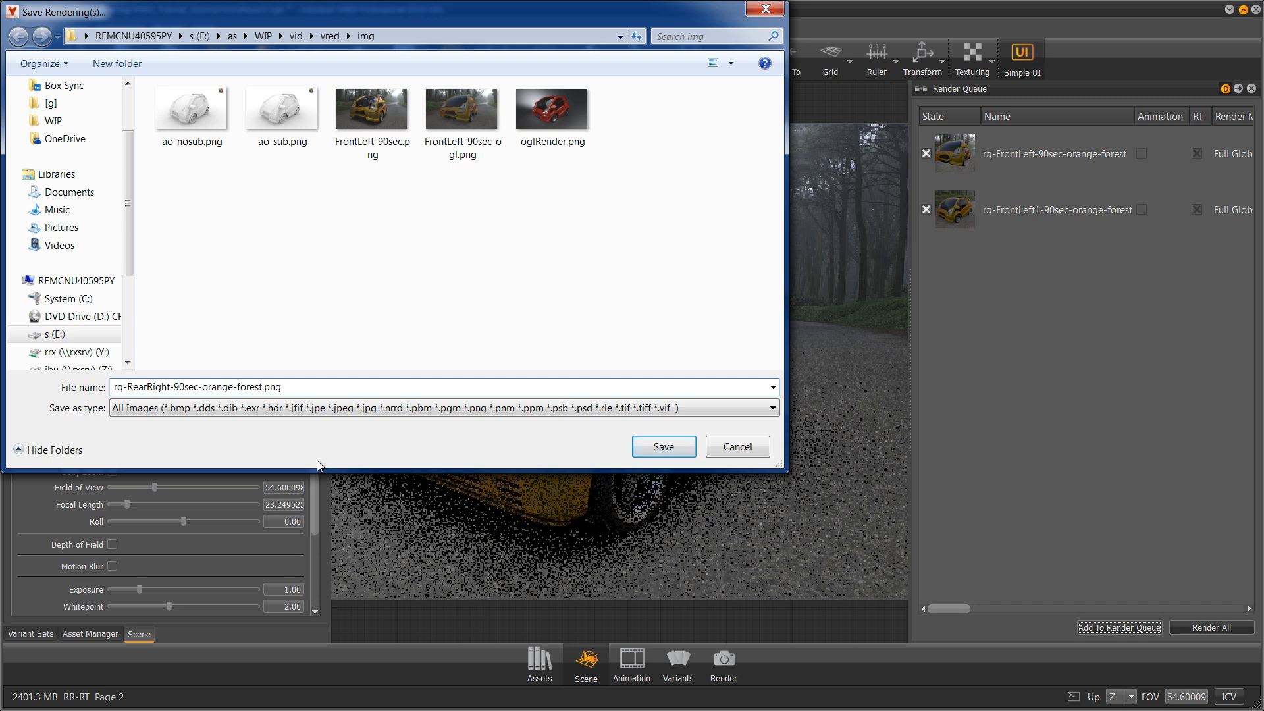
key(Return)
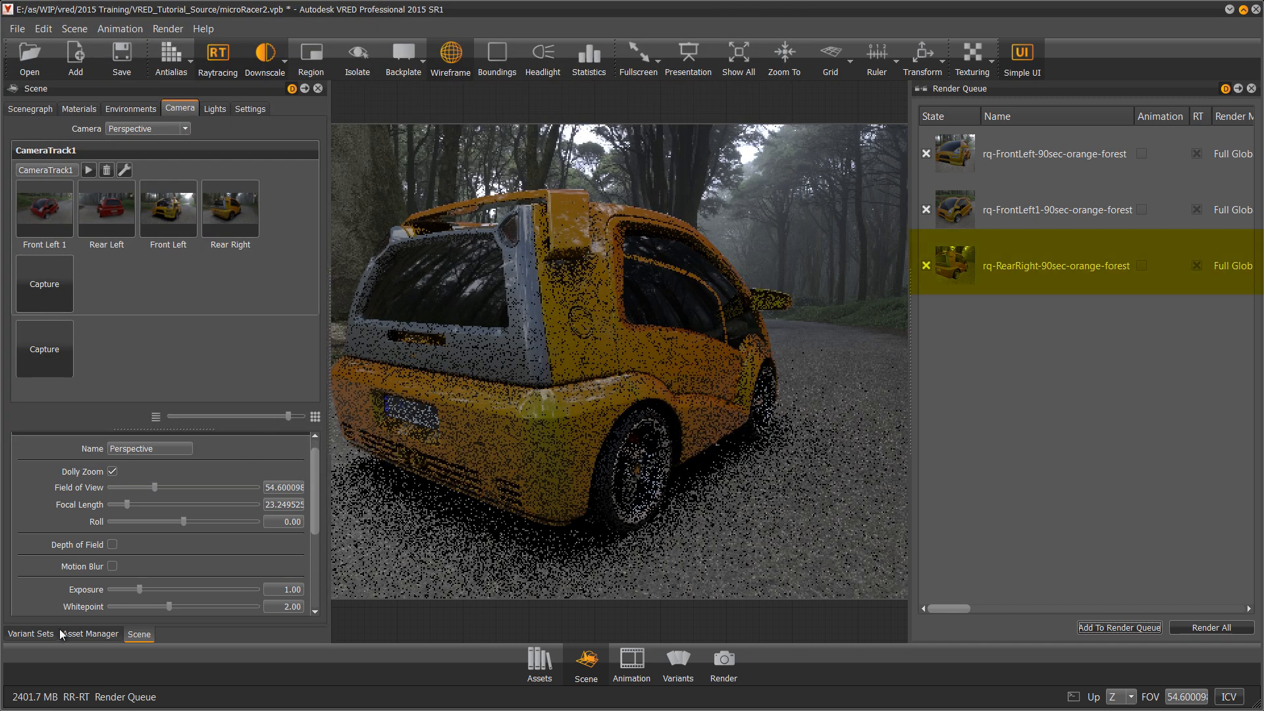
Step: Switch the environment variant to Studio and queue the view for rendering as rq-RearRight-90sec-orange-studio.png
click(38, 634)
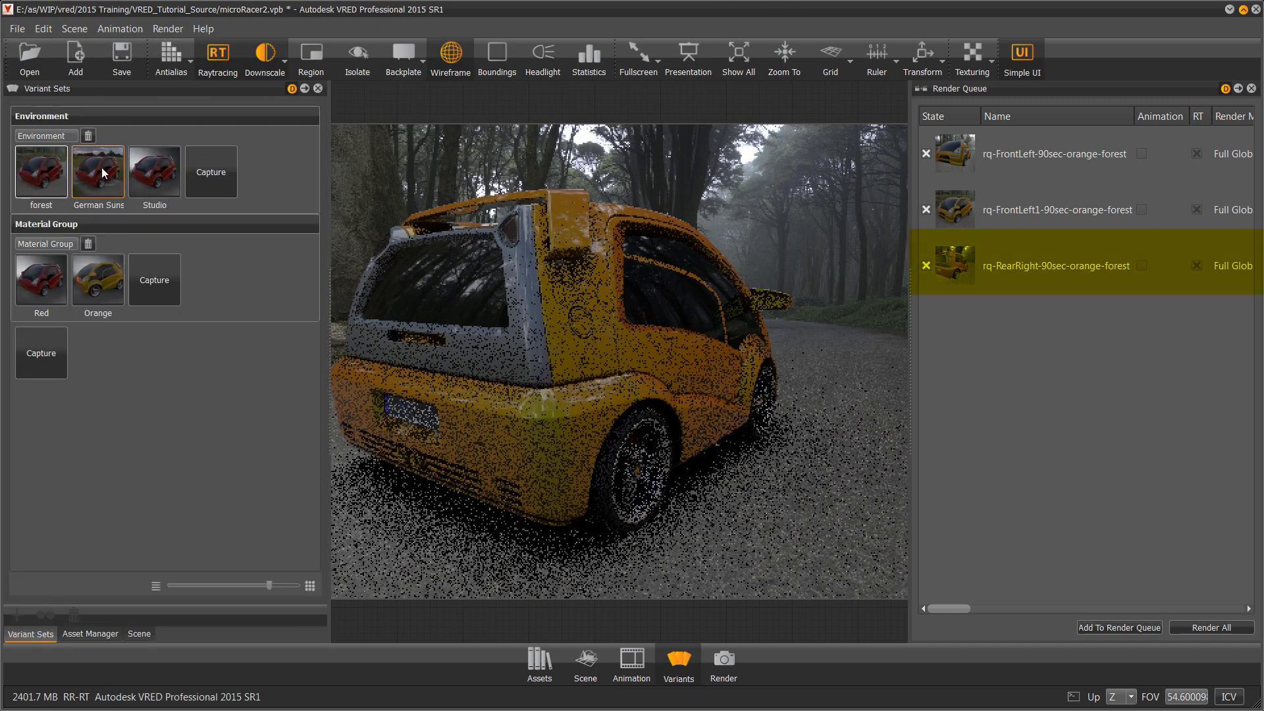
click(146, 176)
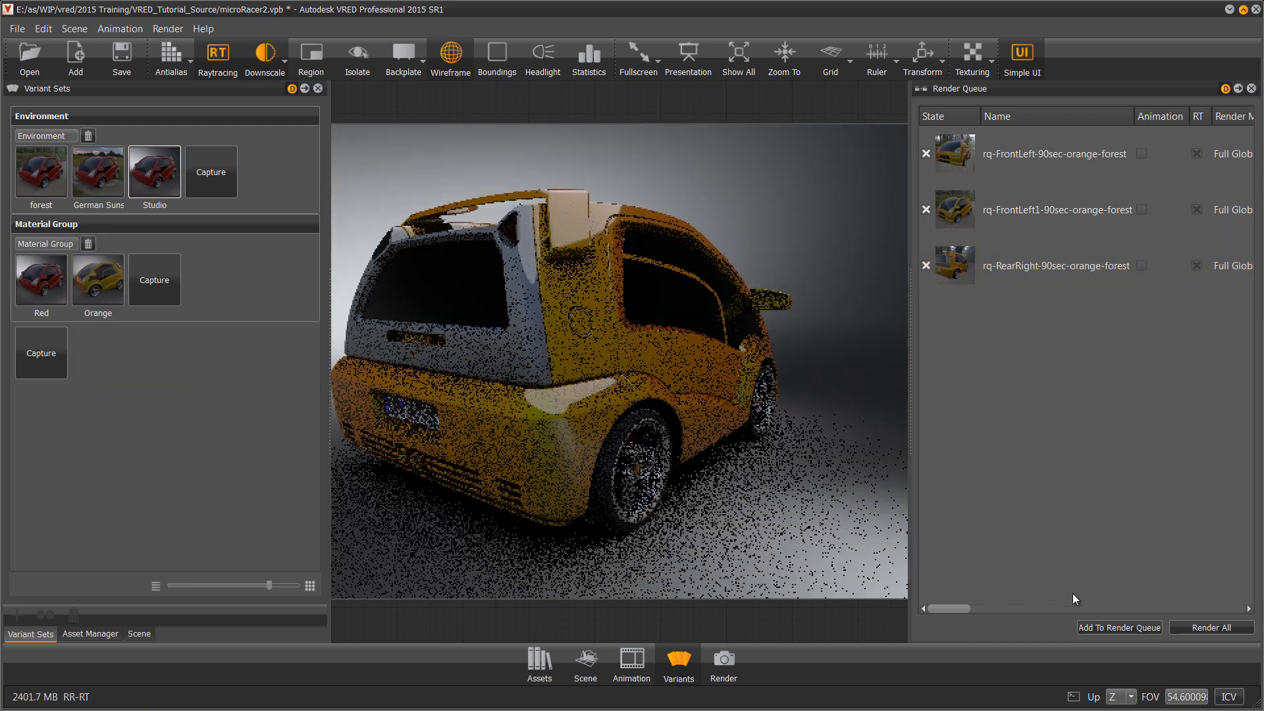
click(1119, 627)
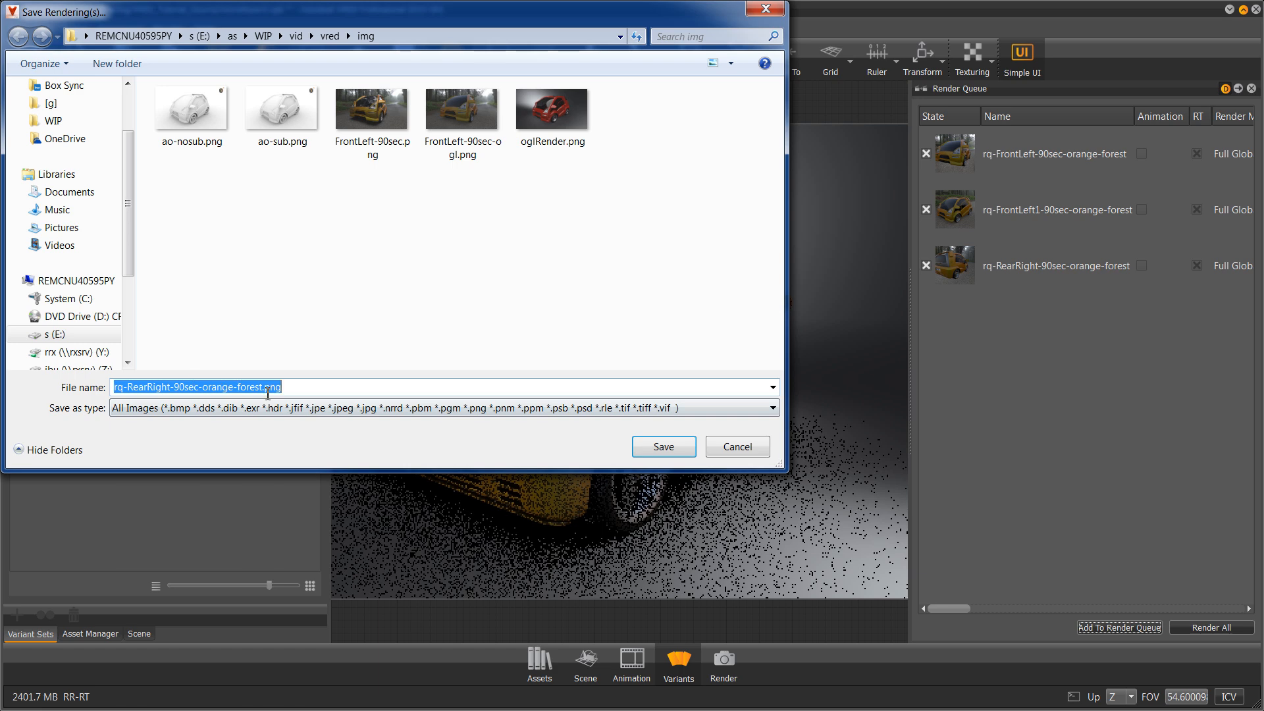
drag(261, 388, 238, 388)
text(studio)
key(Return)
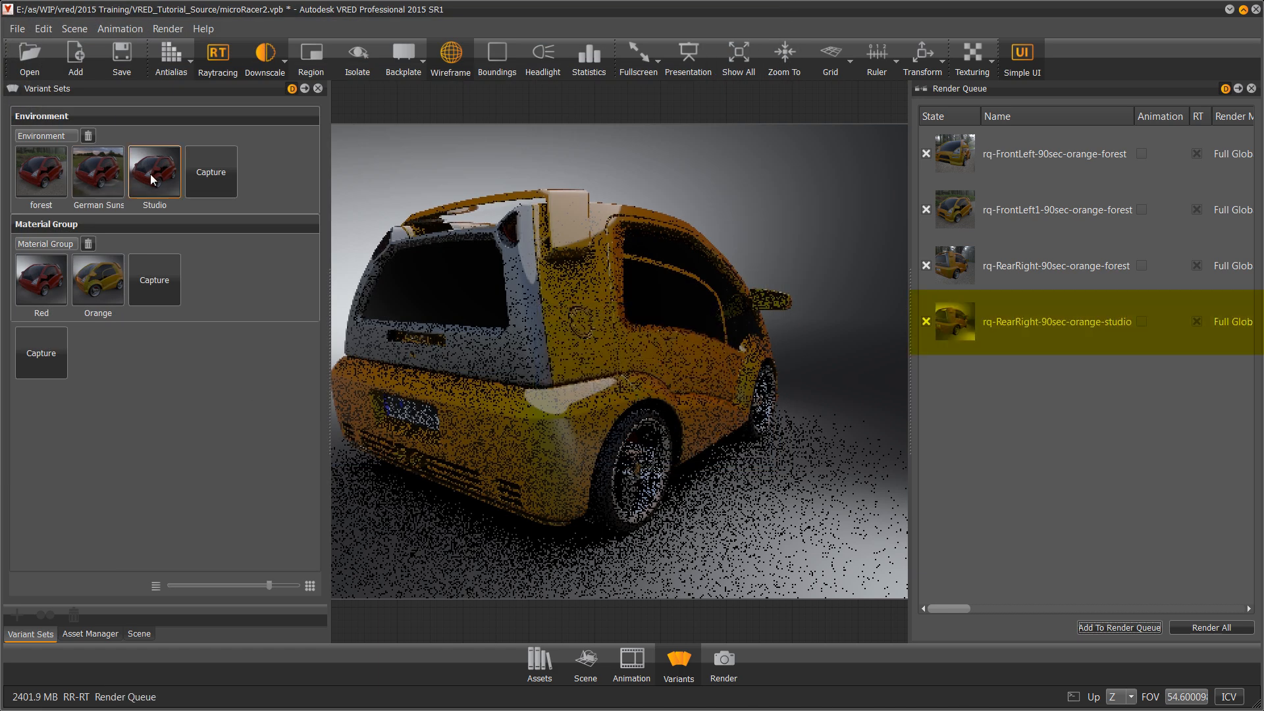
Step: Switch the car's material variant to Red and queue the view for rendering as rq-RearRight-90sec-red-studio.png
click(46, 282)
click(1119, 627)
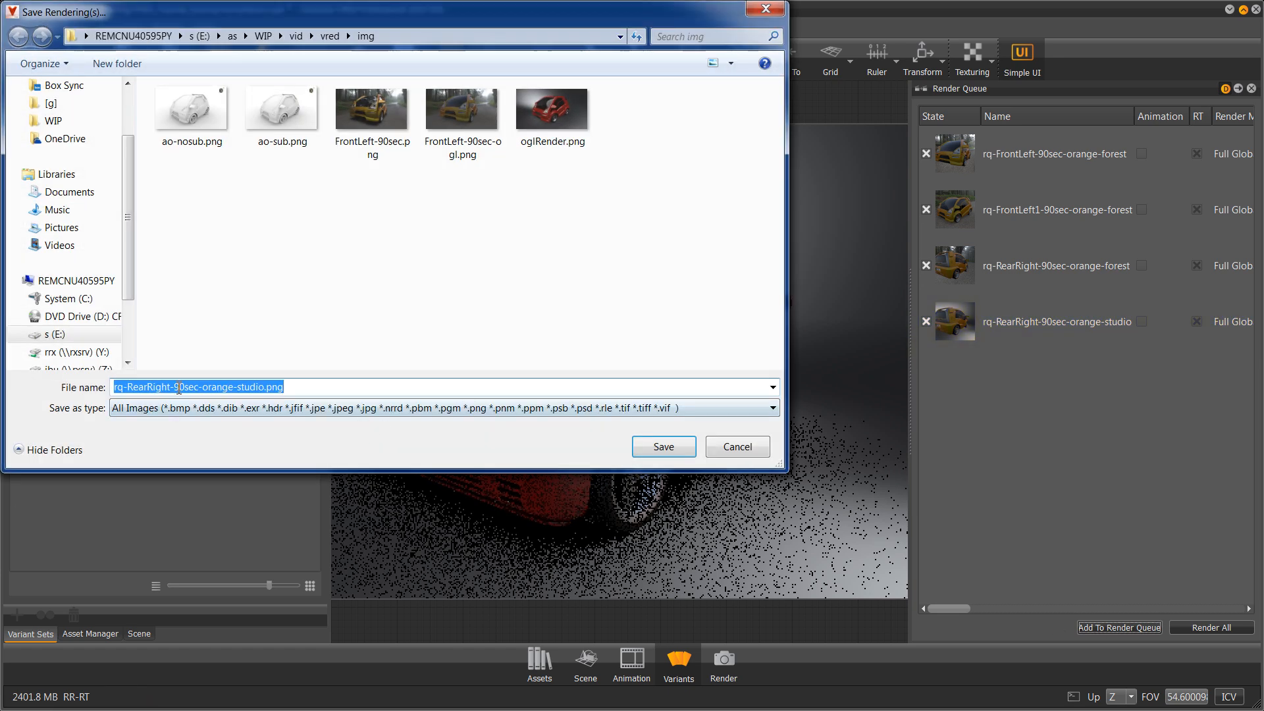
double_click(234, 388)
text(red)
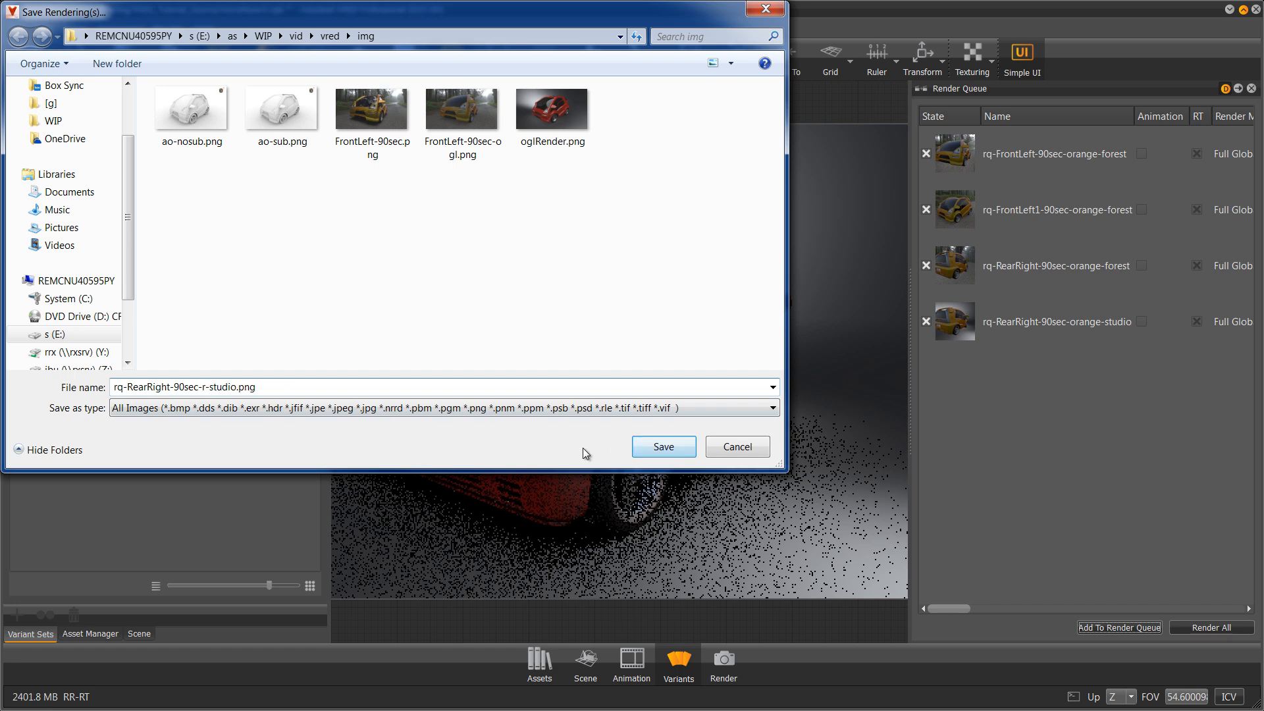
click(655, 447)
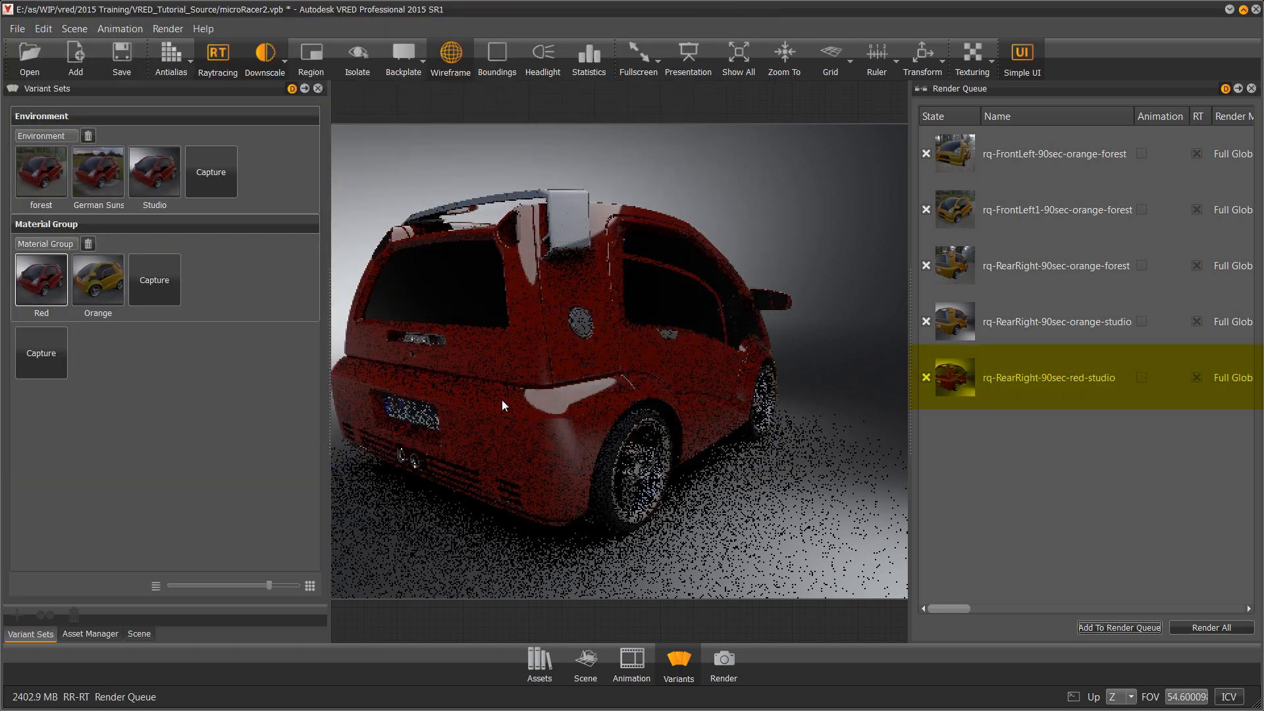
Step: Switch the environment variant to forest and queue the red car's view for rendering as rq-RearRight-90sec-red-forest
click(31, 179)
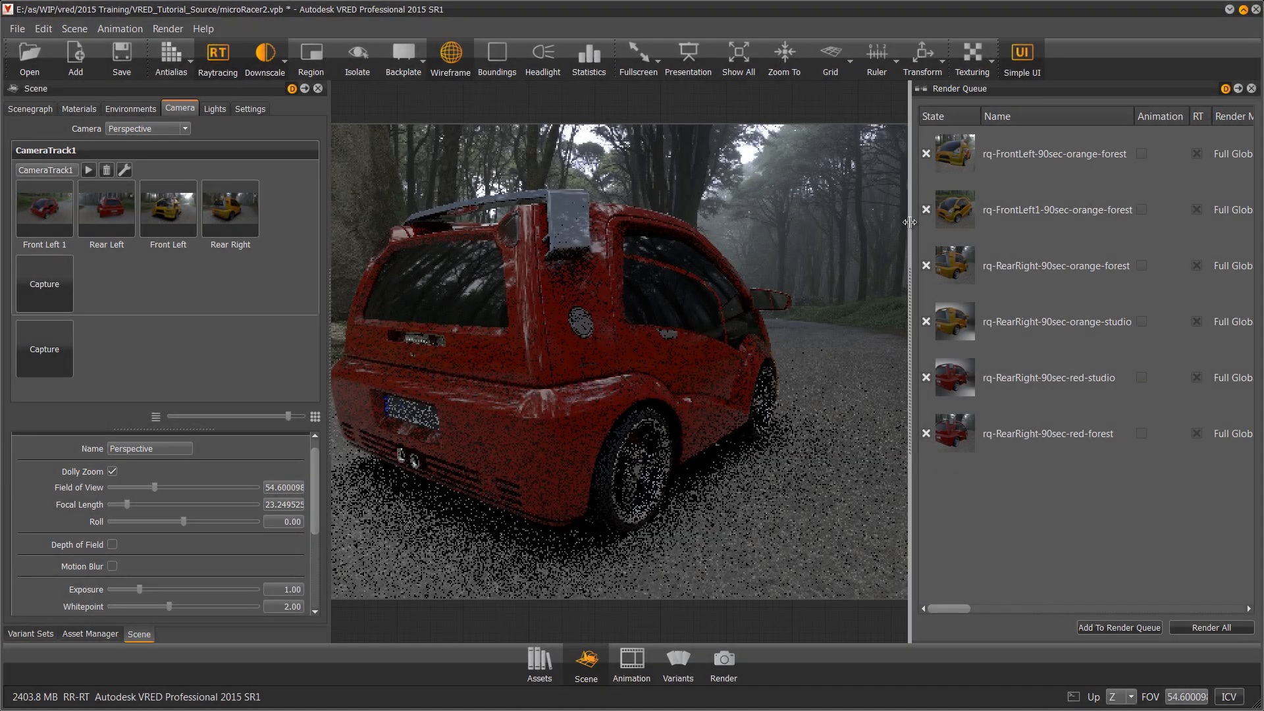
Step: Widen and undock the render queue, and start rendering all the queued images
drag(911, 223, 588, 219)
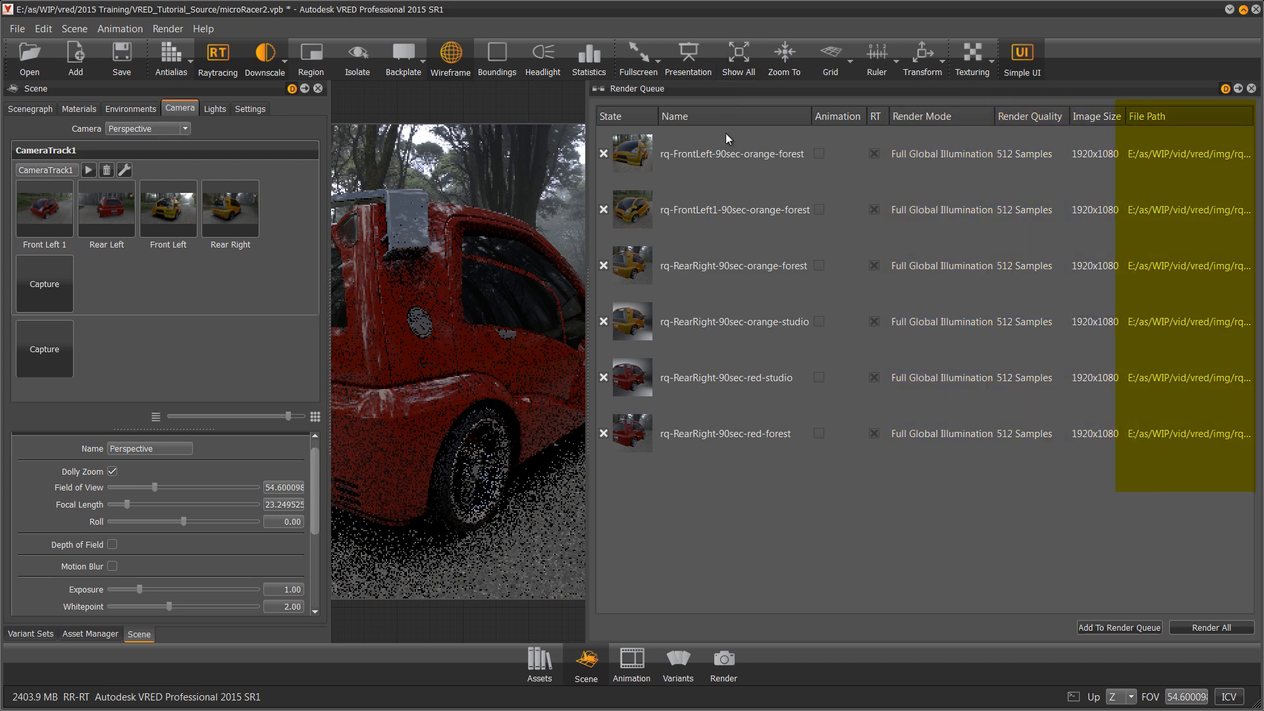
double_click(768, 92)
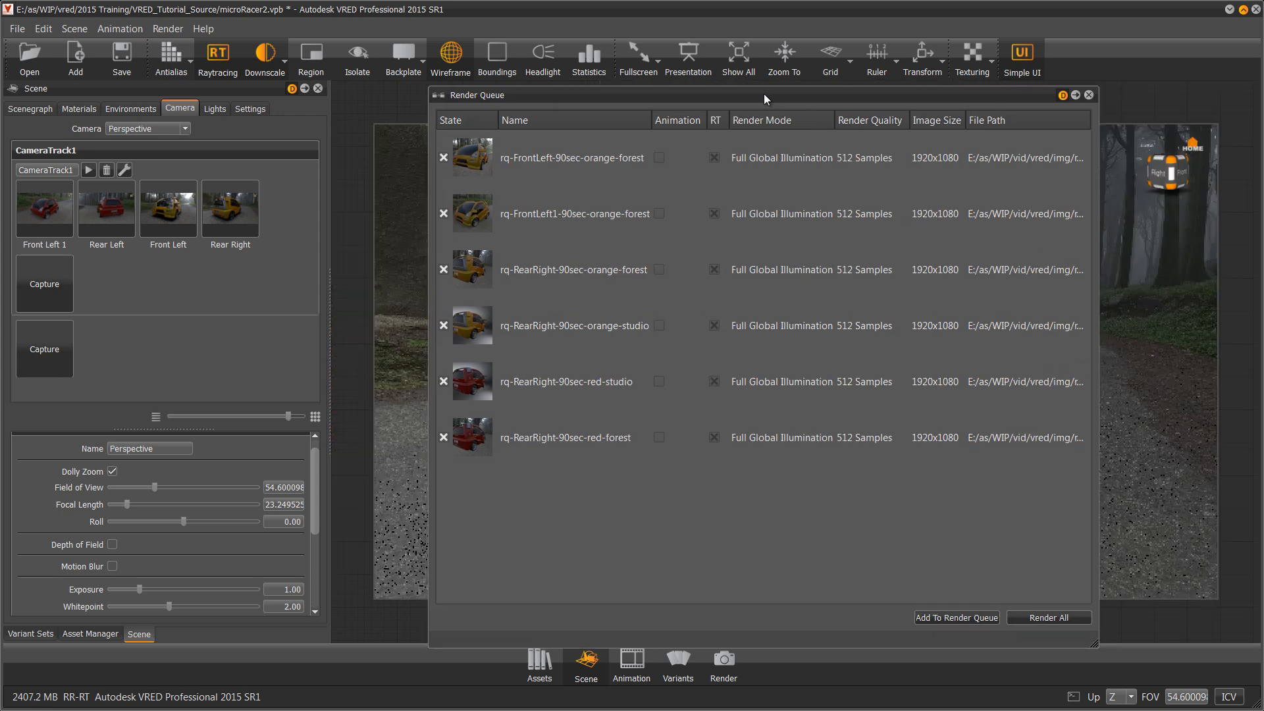
click(1051, 619)
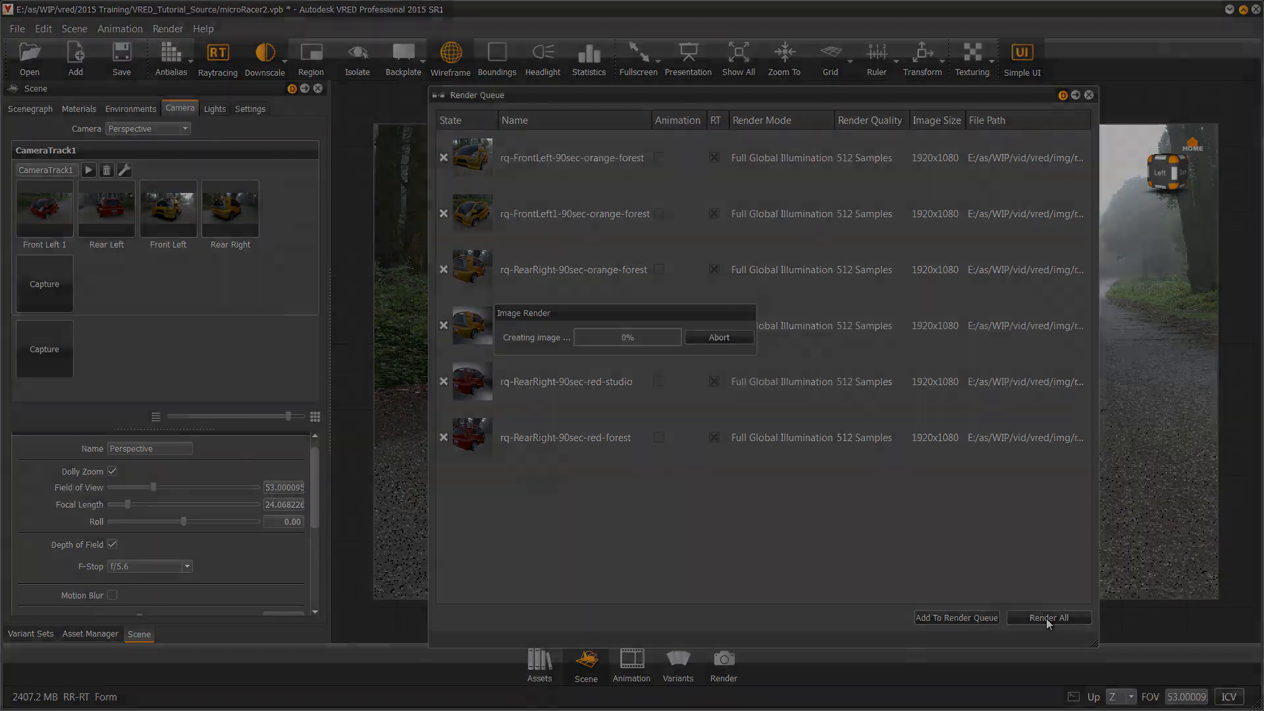